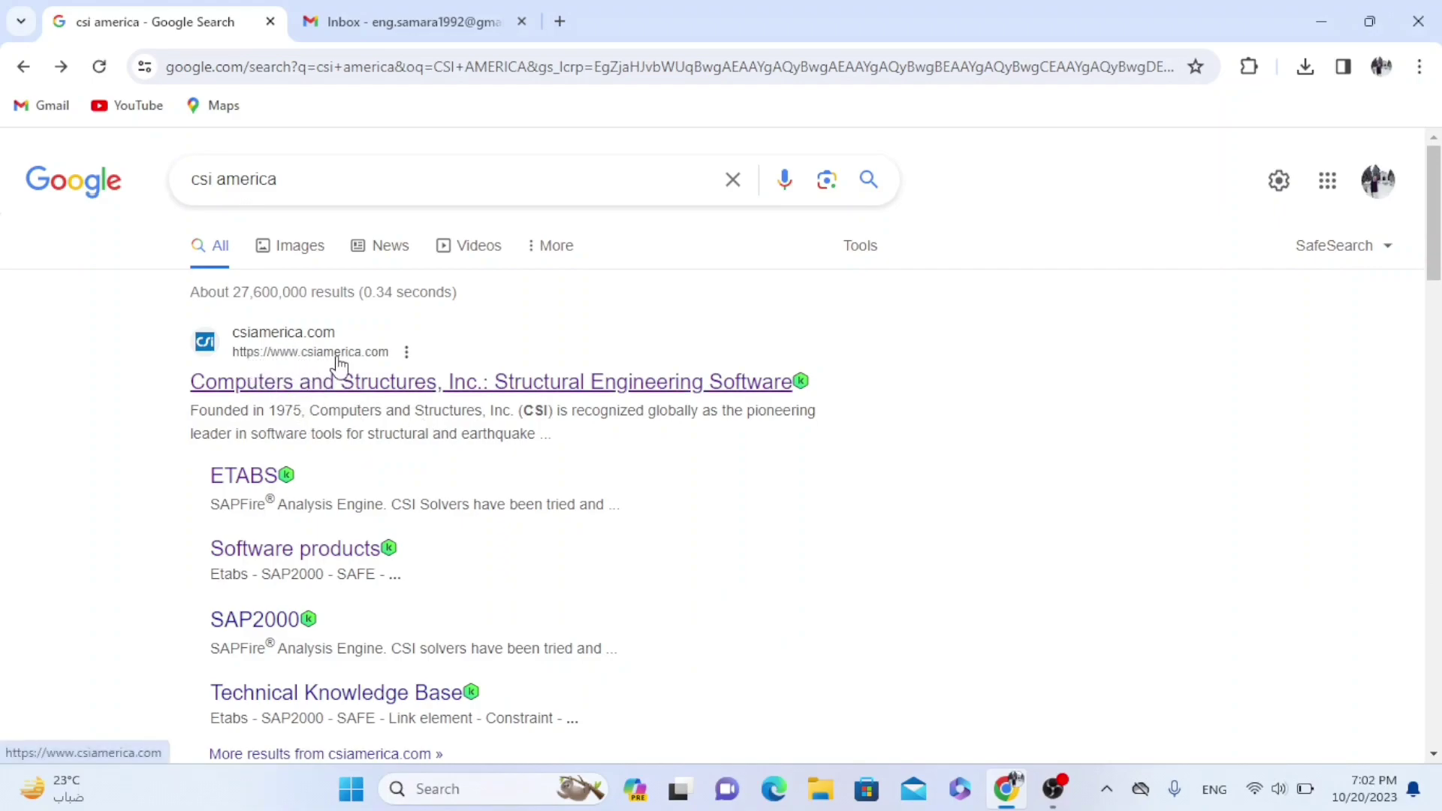
Open the Computers and Structures, Inc. homepage from the 'csi america' search results
click(368, 395)
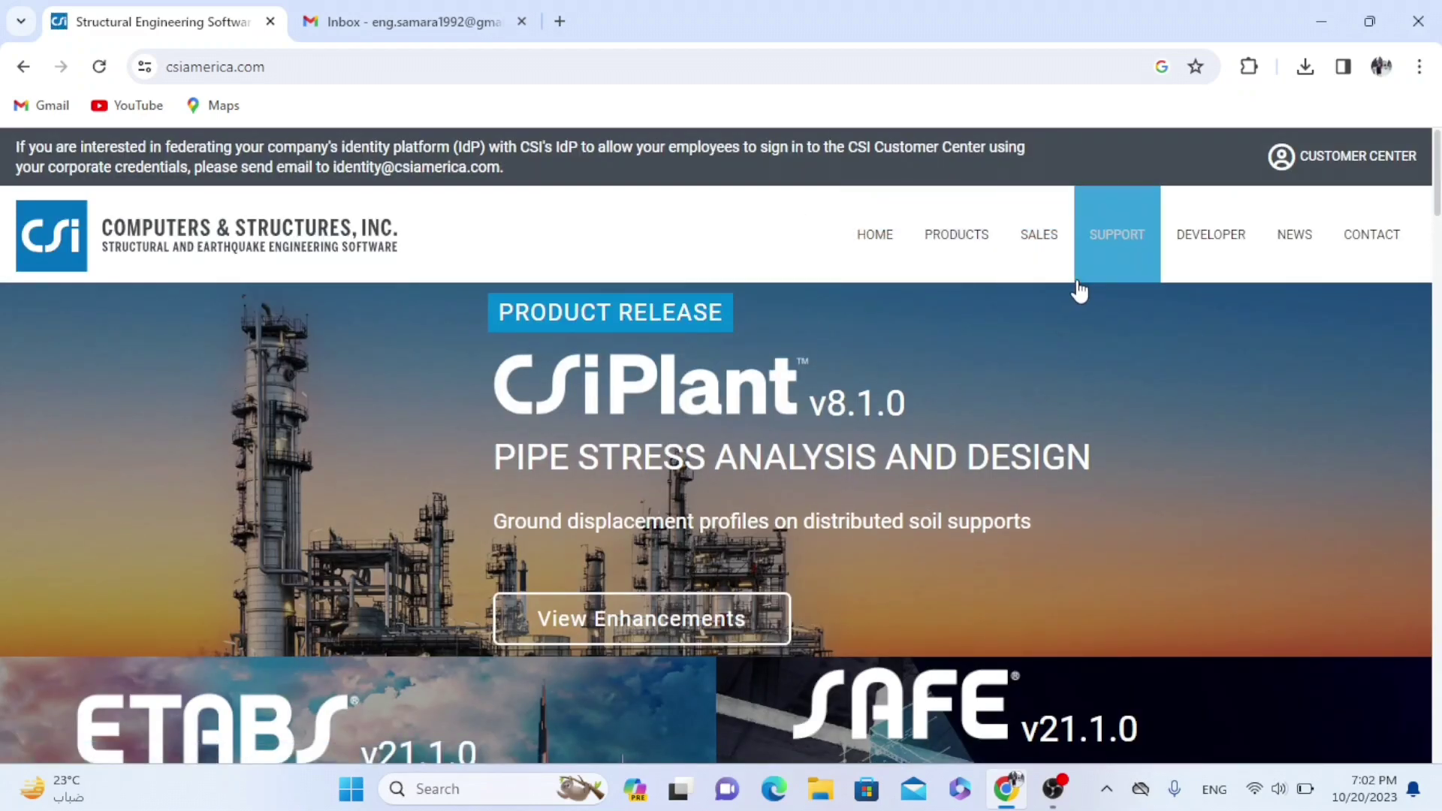
Browse the CSI Software Products list with SAP2000, CSiBridge, ETABS and SAFE
click(944, 245)
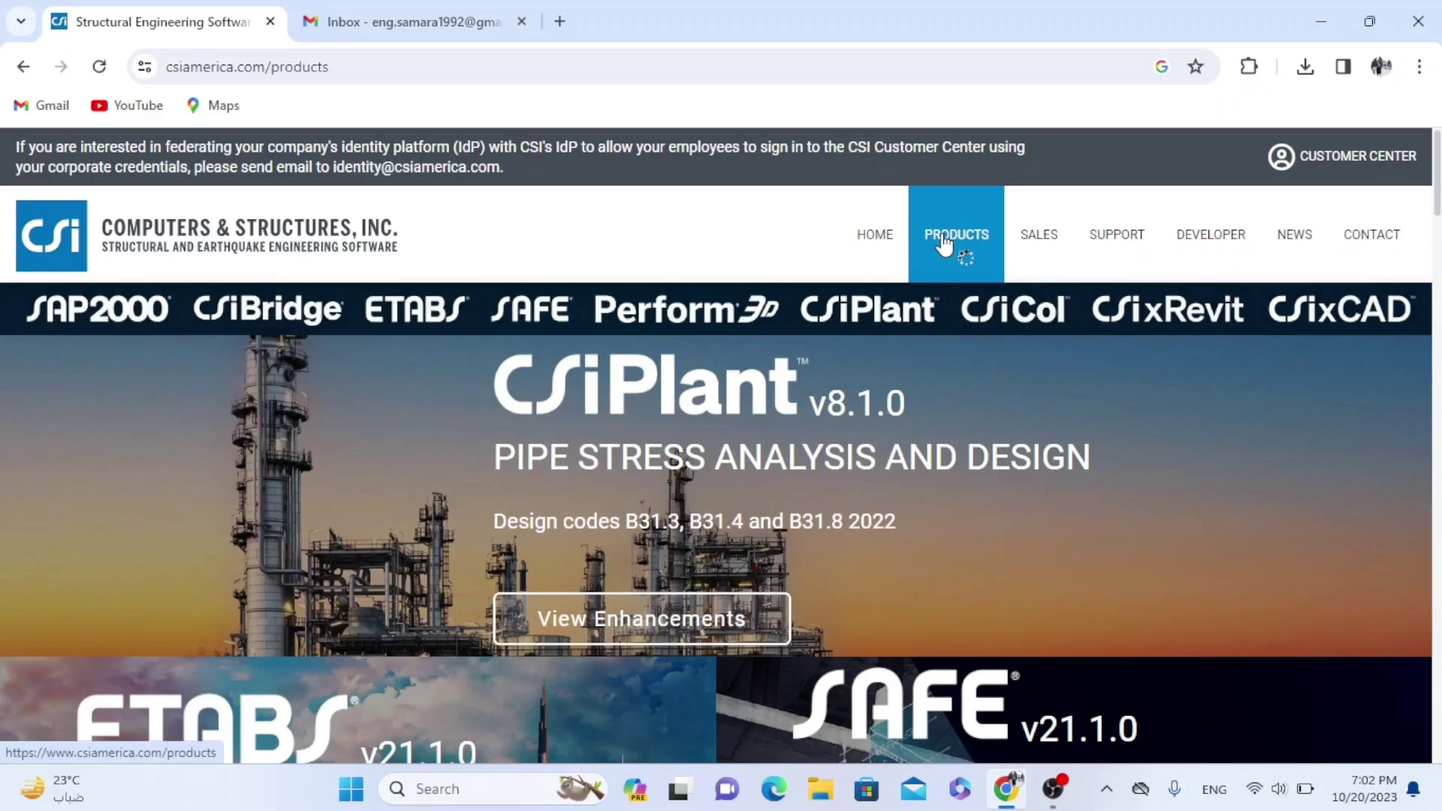
scroll(954, 293, down, 4)
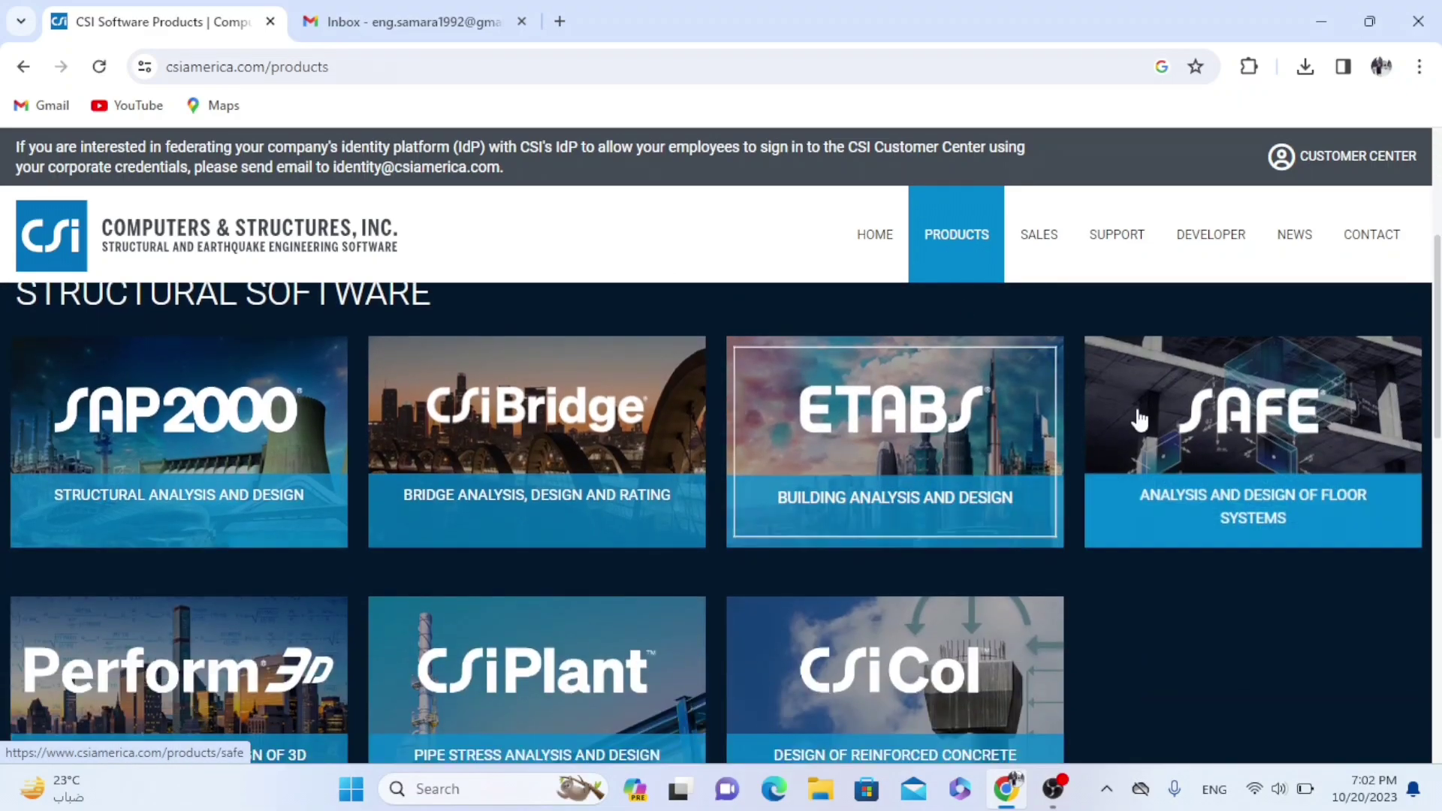
scroll(492, 448, down, 6)
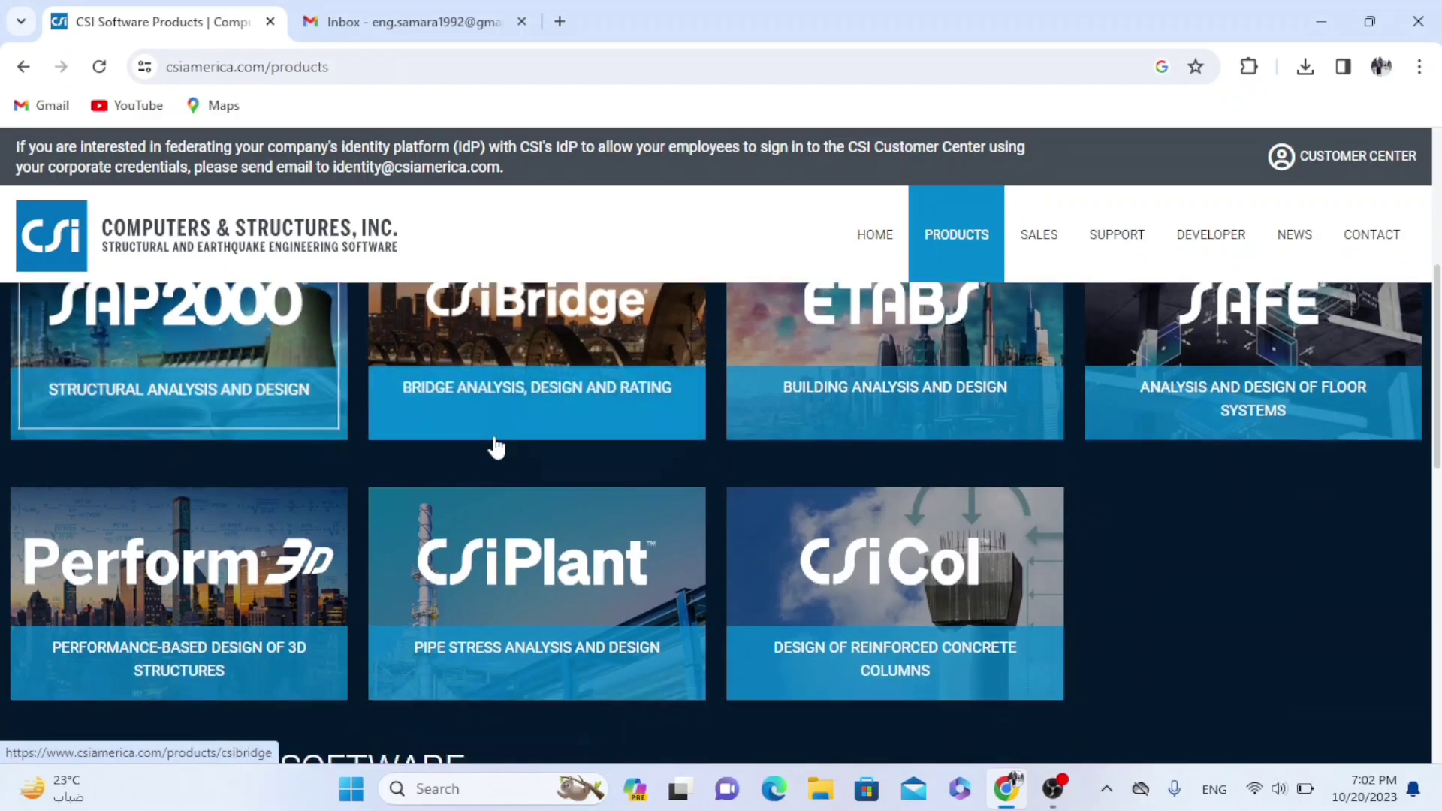
scroll(558, 464, up, 10)
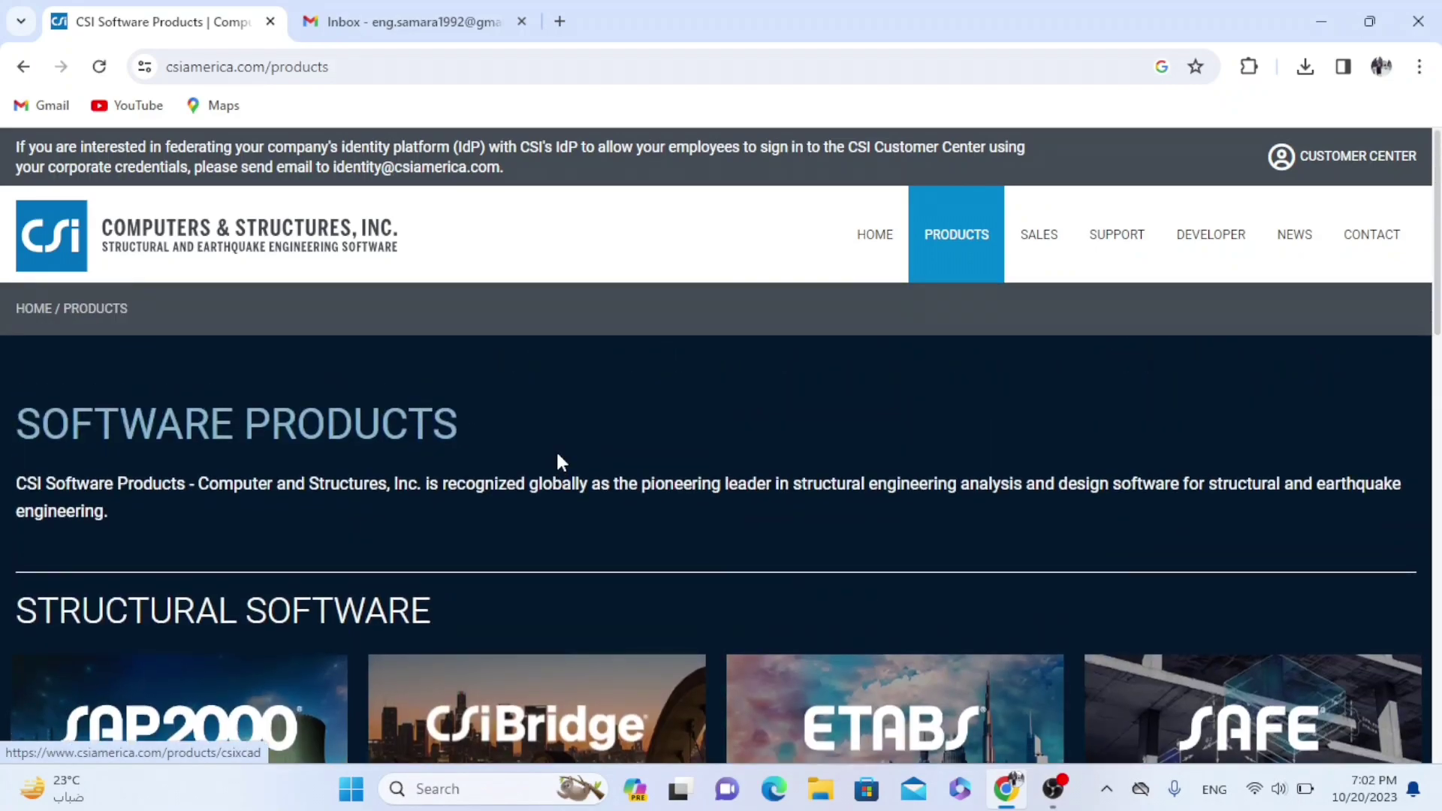
scroll(556, 455, down, 3)
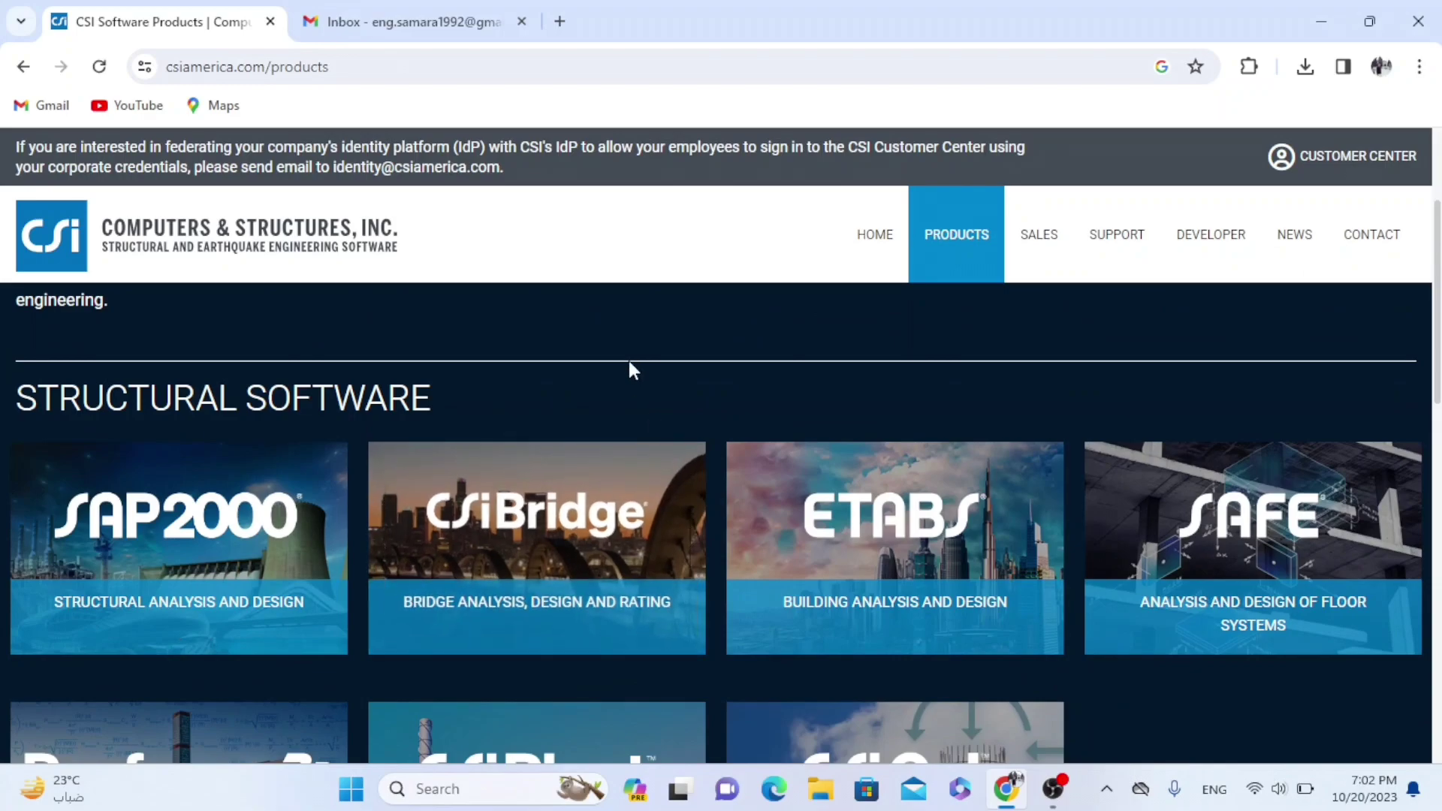
Open the SAP2000 trial request form and enter the user's e-mail address
click(220, 511)
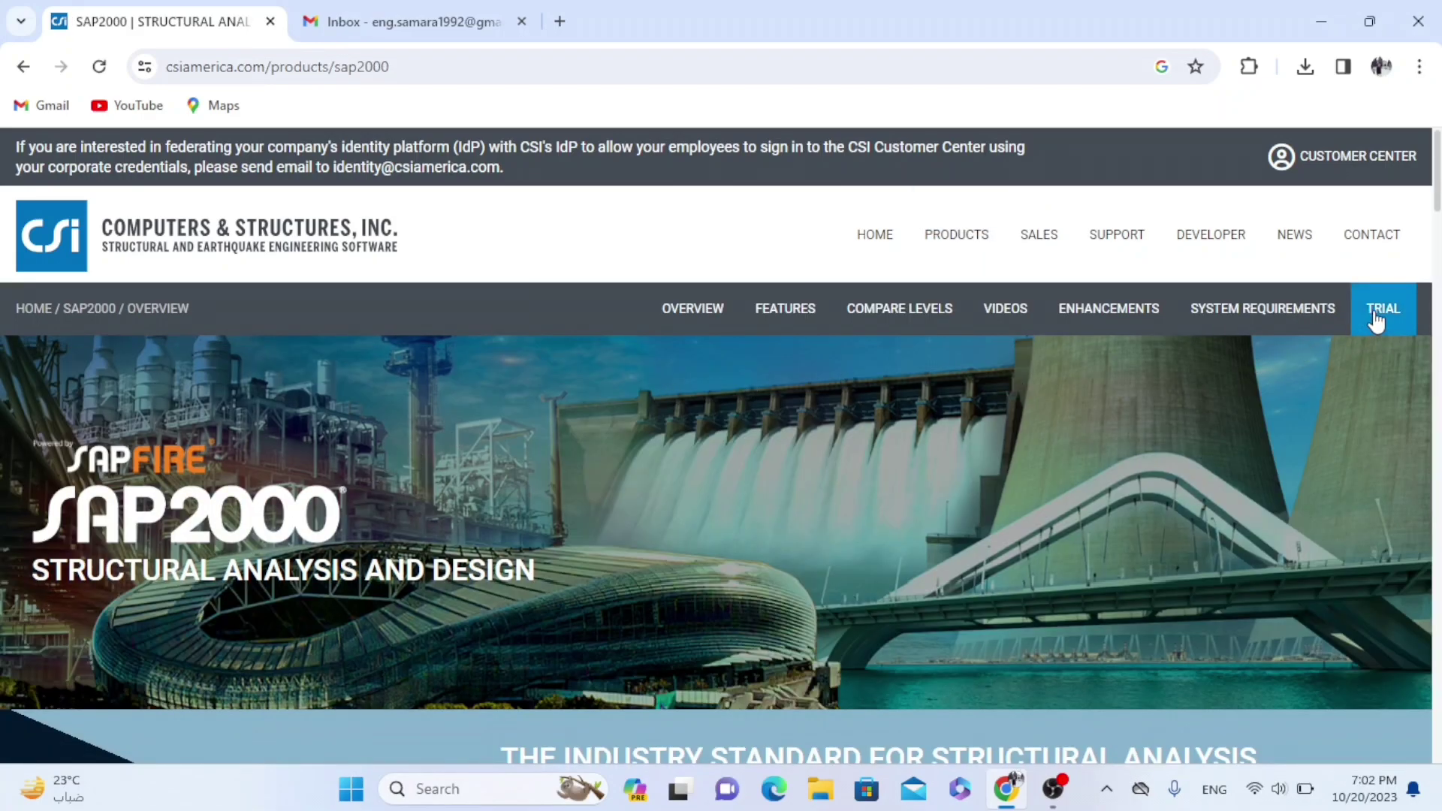
click(1378, 321)
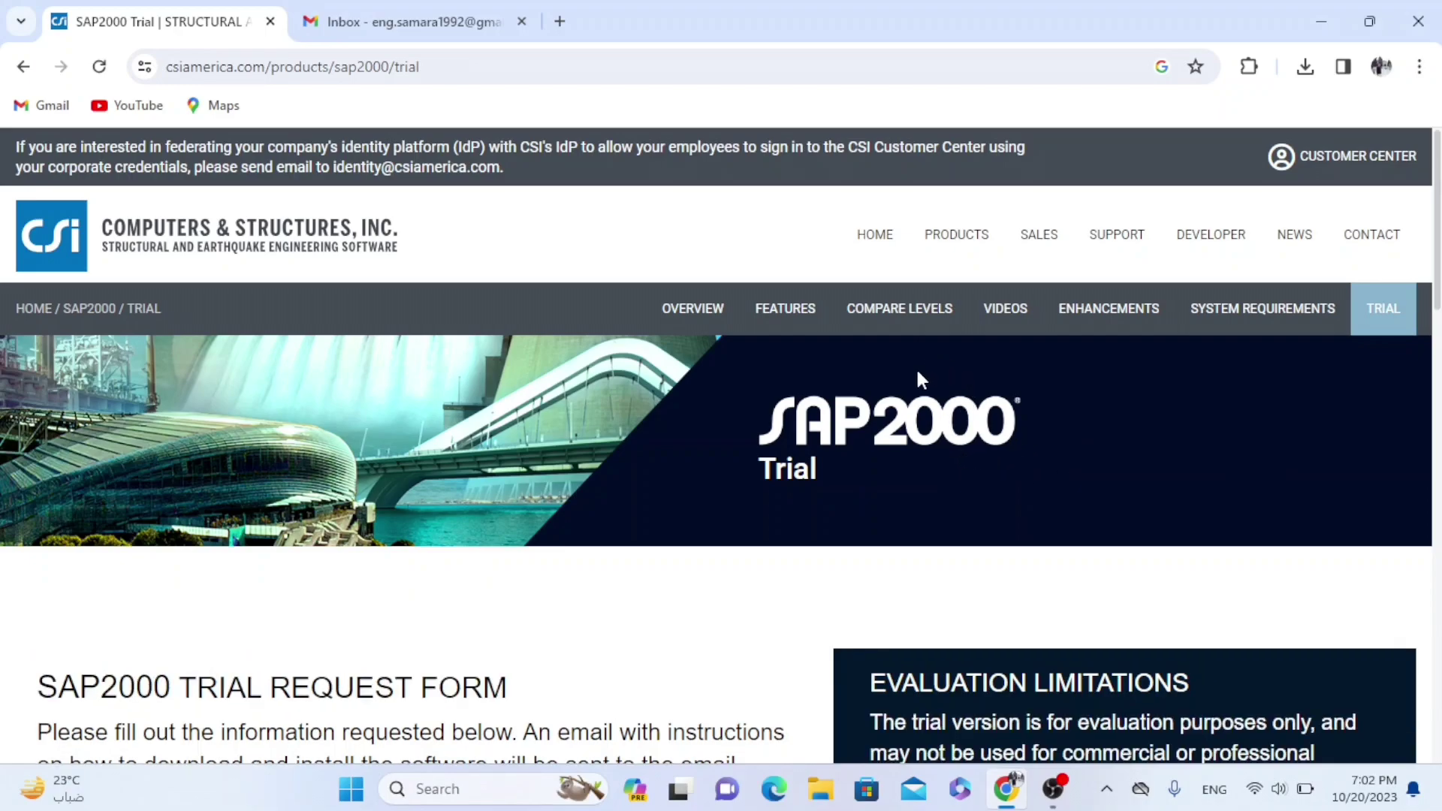
scroll(916, 366, down, 5)
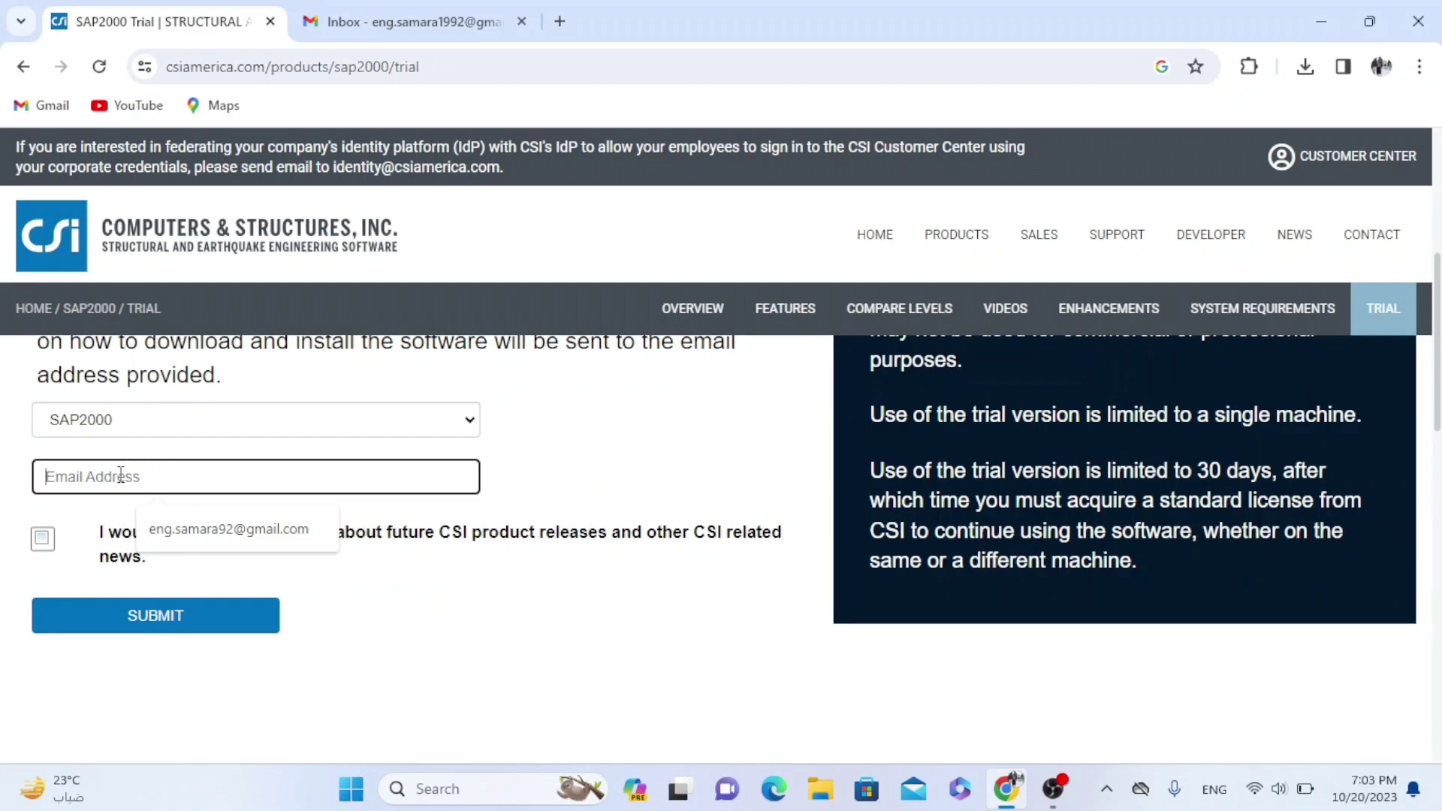
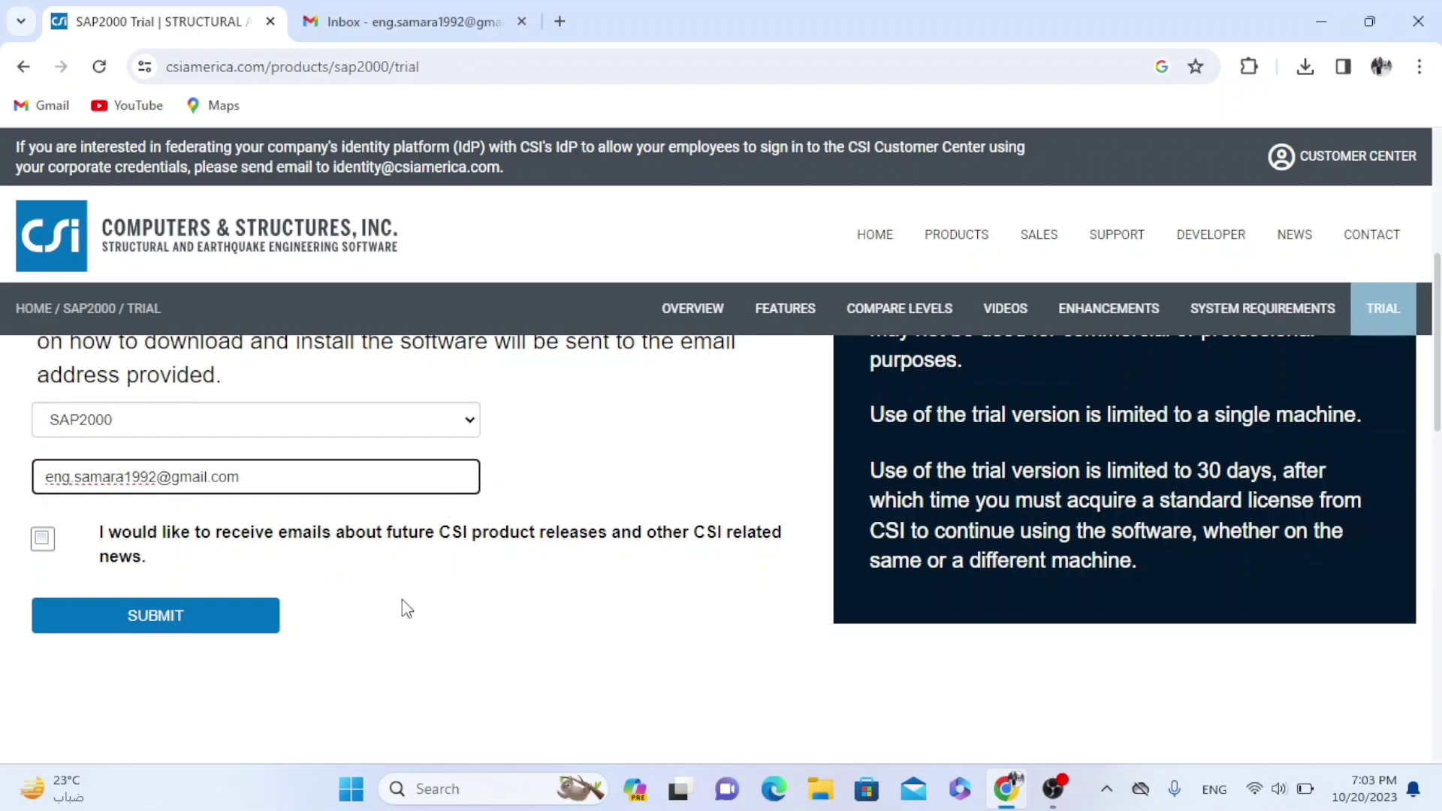
Fill in the first name, last name and company name using browser autofill
click(271, 520)
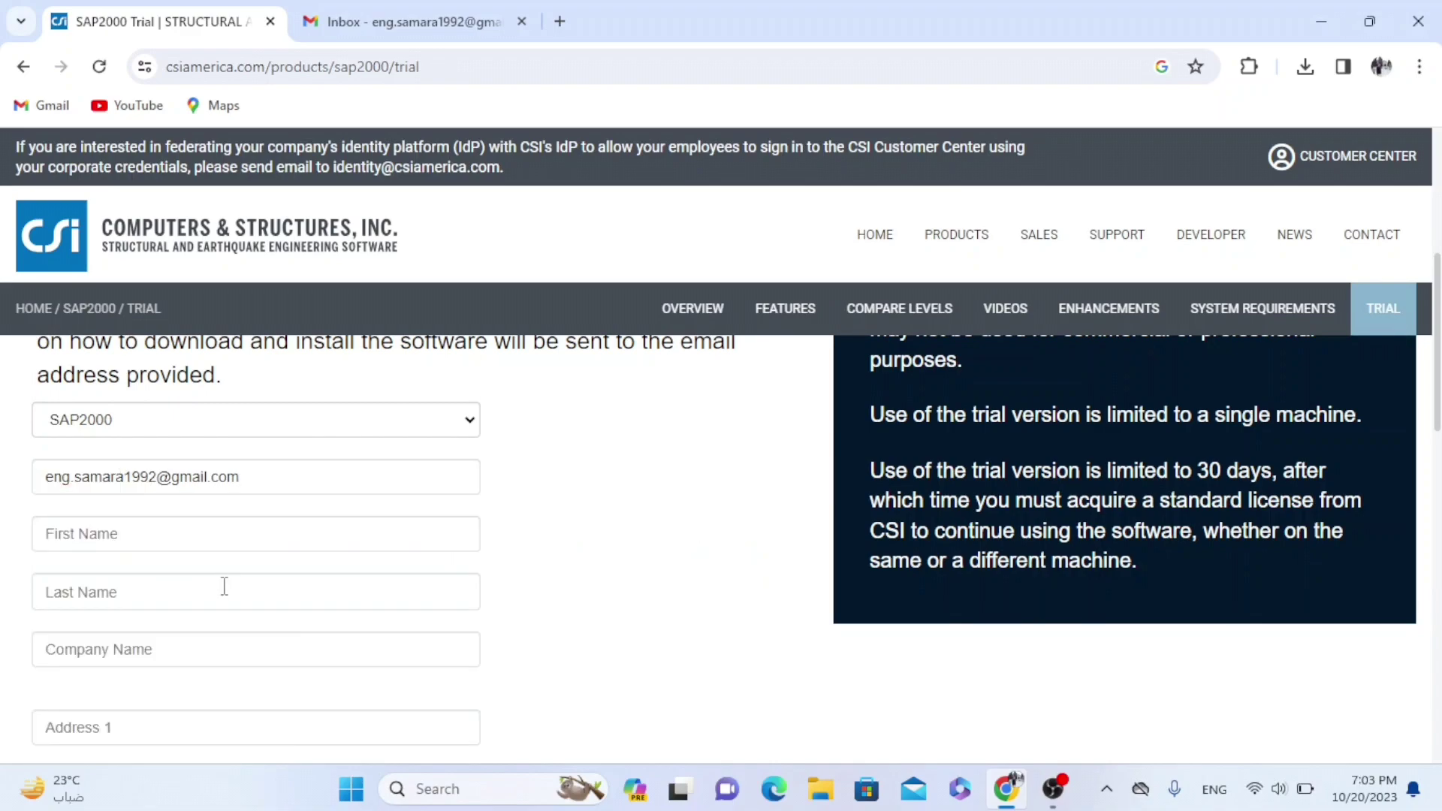
scroll(224, 586, down, 2)
click(194, 428)
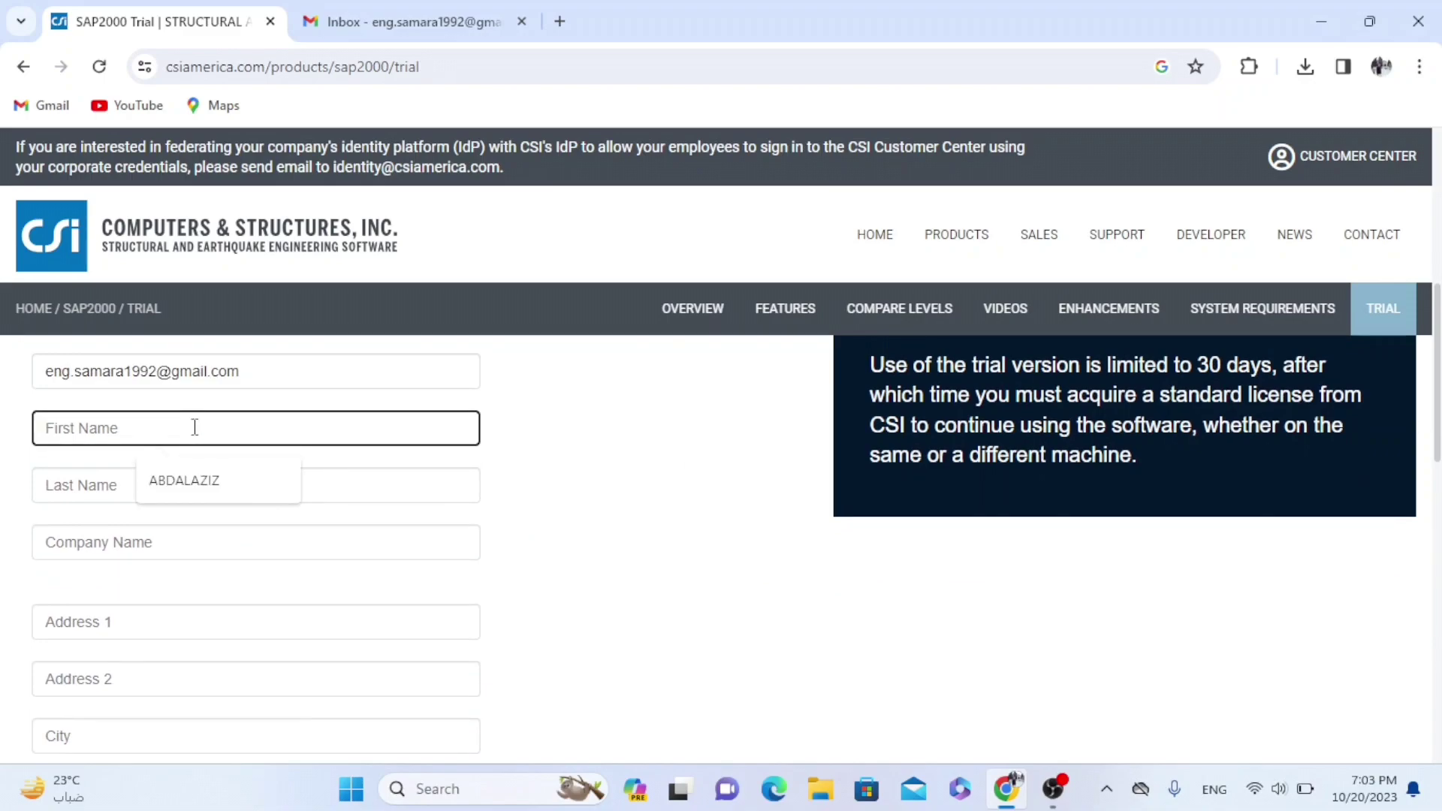
click(200, 481)
click(173, 492)
text(SAMARA)
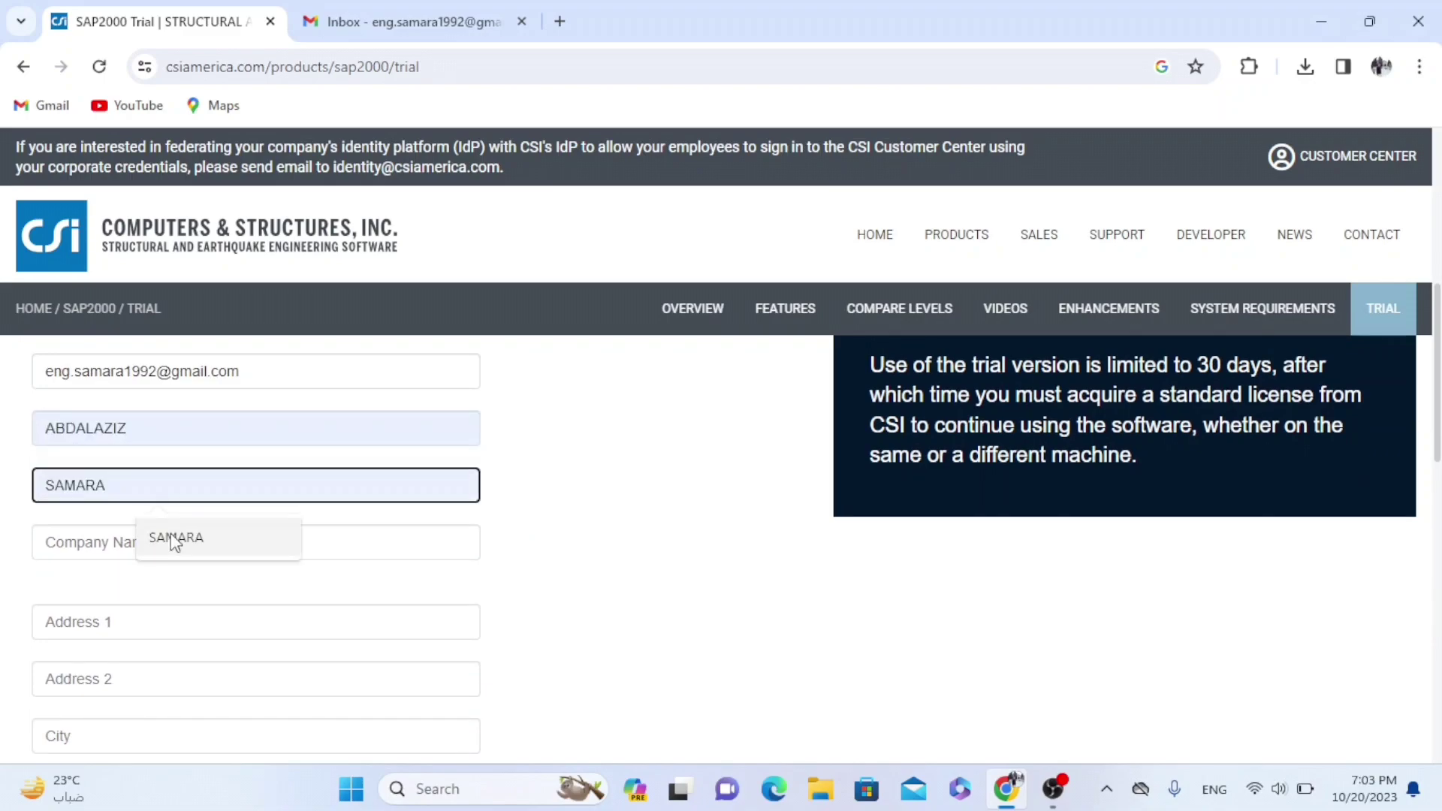
click(175, 539)
click(166, 537)
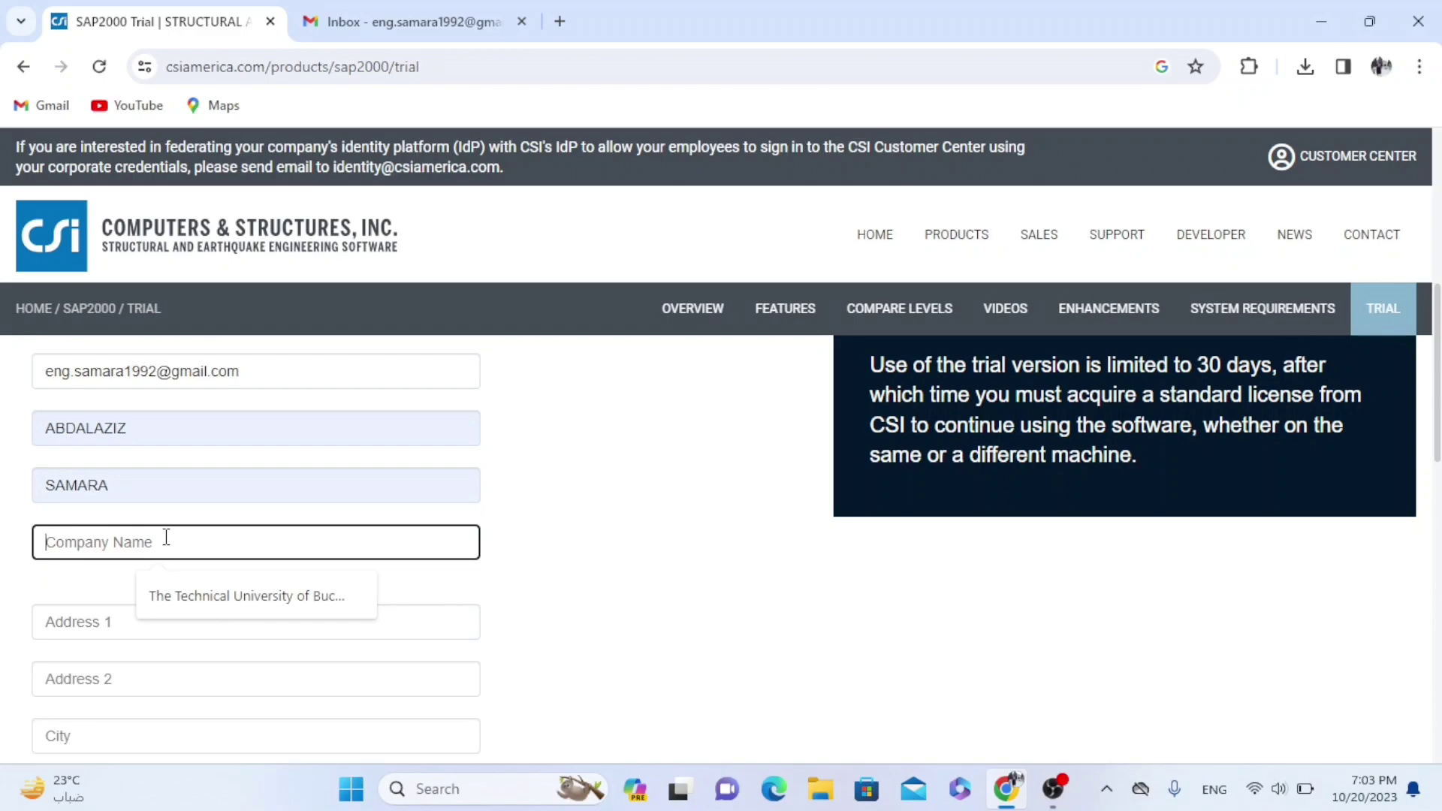
click(182, 585)
Autofill the street address, city and postal code fields
scroll(300, 510, down, 1)
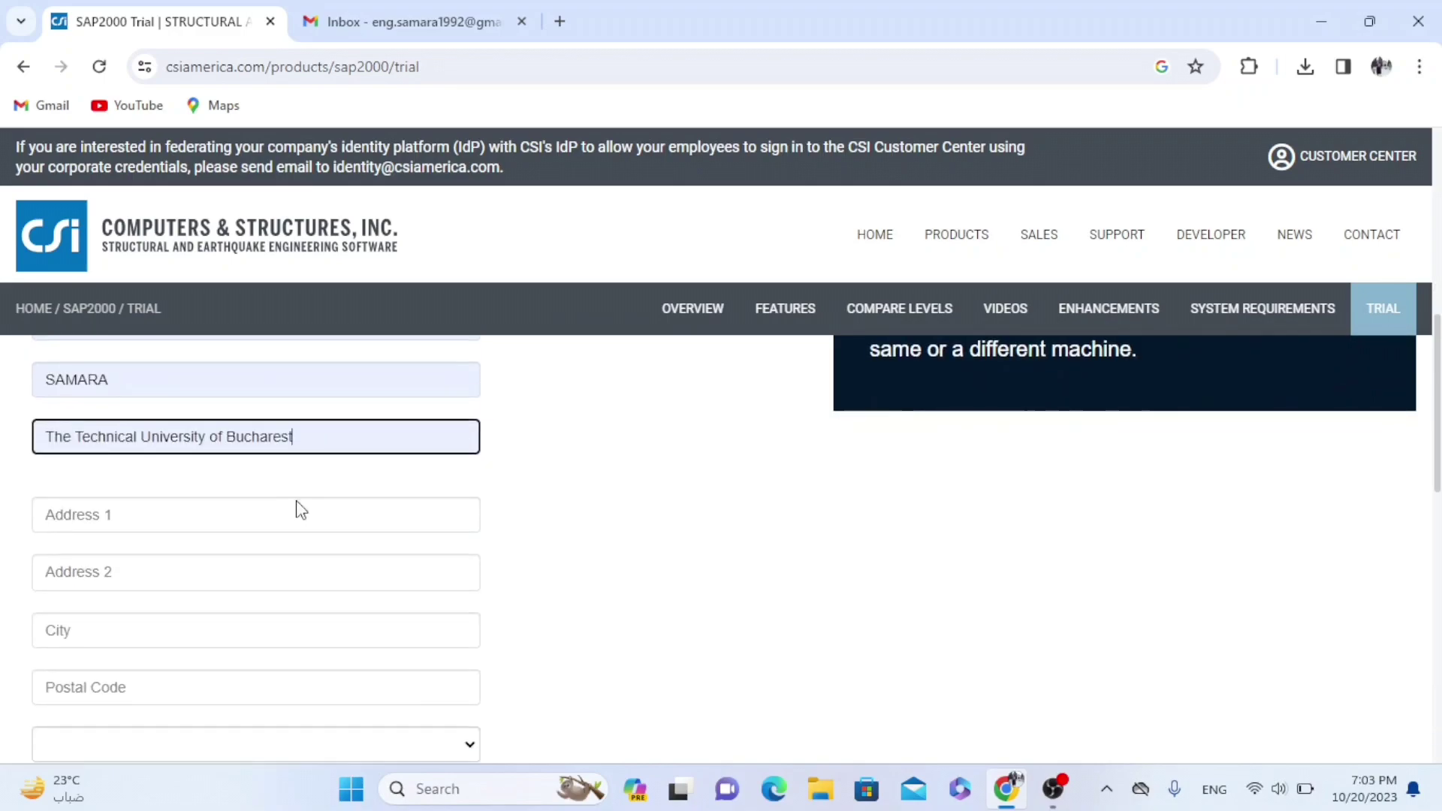
click(217, 531)
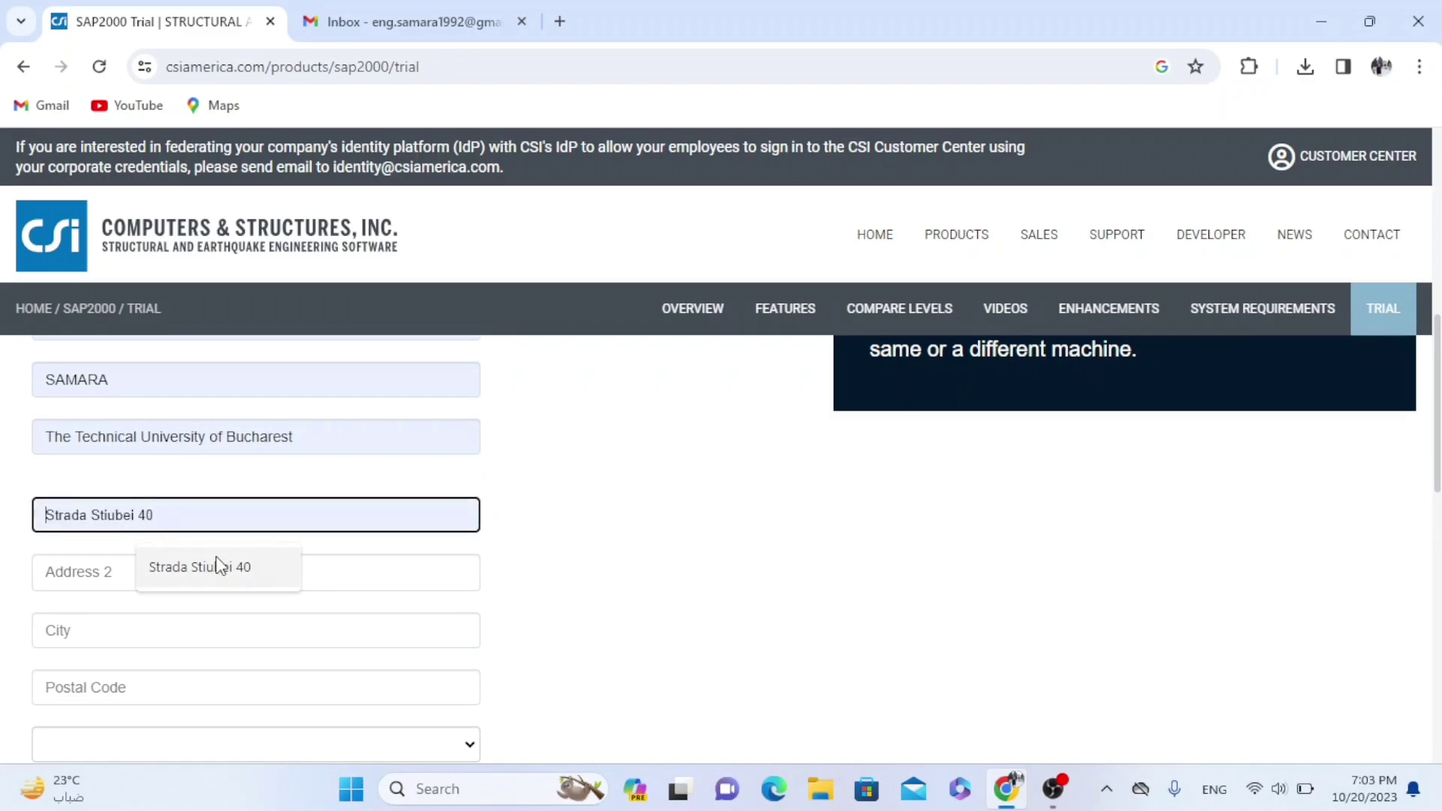
click(214, 566)
click(197, 575)
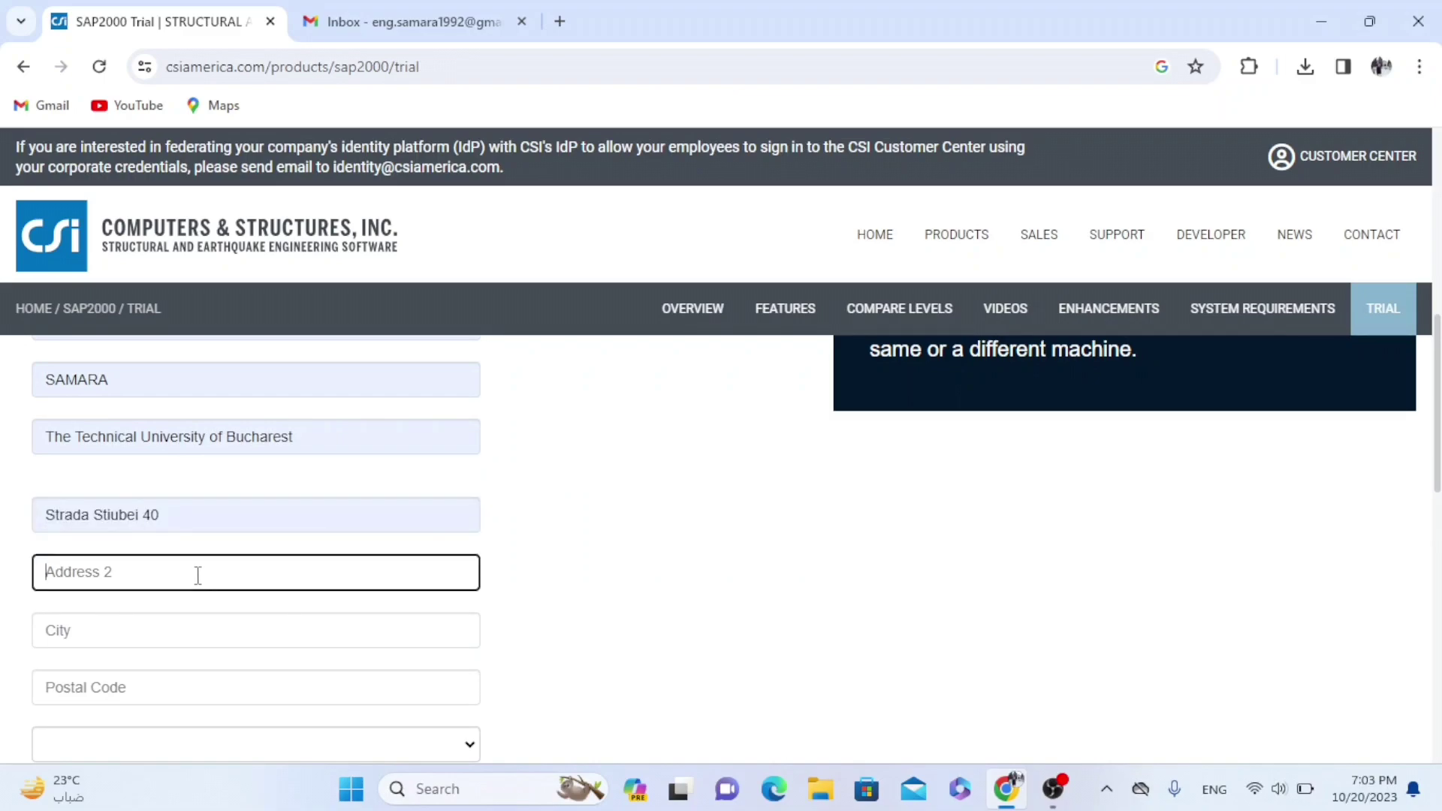
click(165, 631)
scroll(180, 616, down, 1)
click(188, 690)
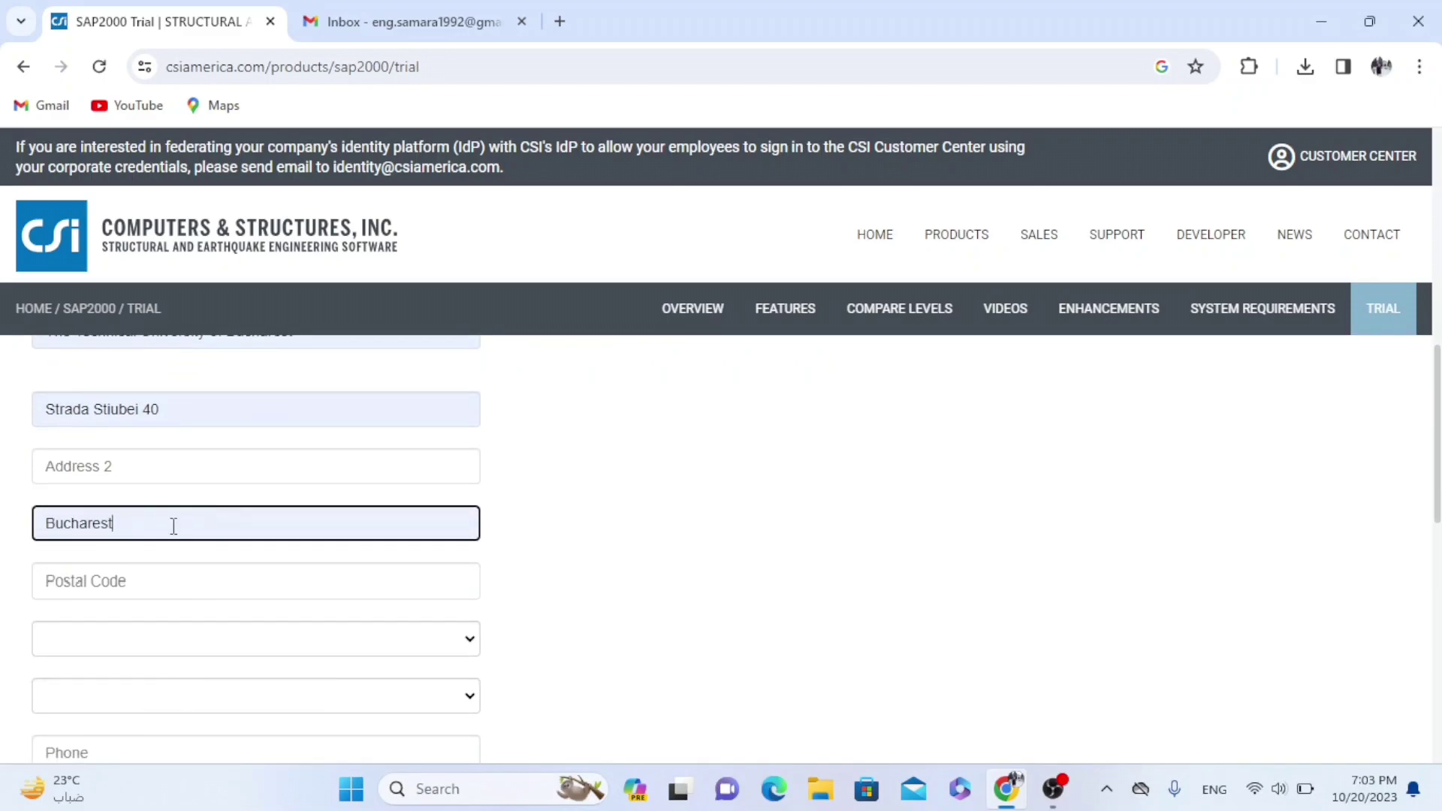
click(163, 580)
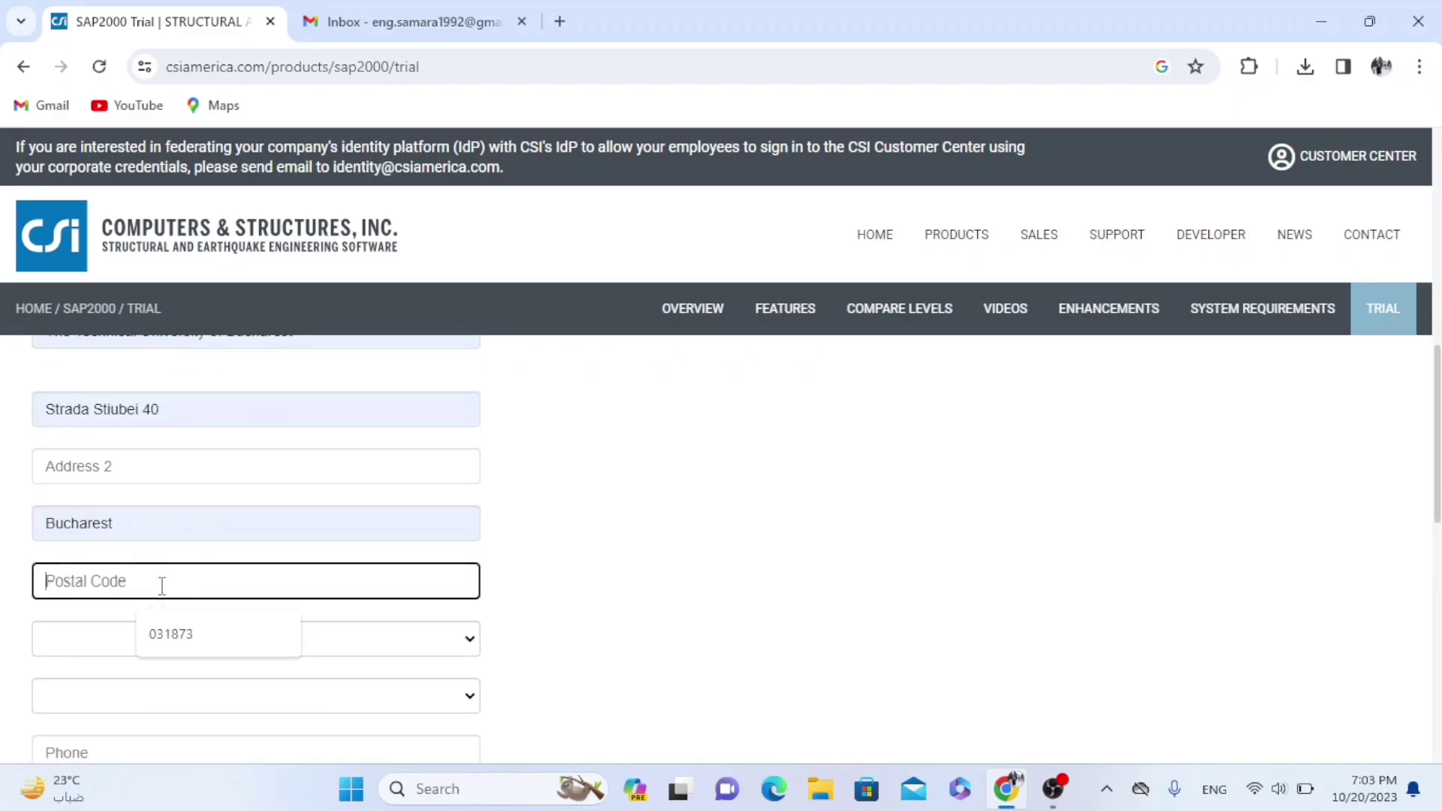
click(169, 635)
scroll(216, 541, down, 1)
Choose Romania as the country
click(232, 534)
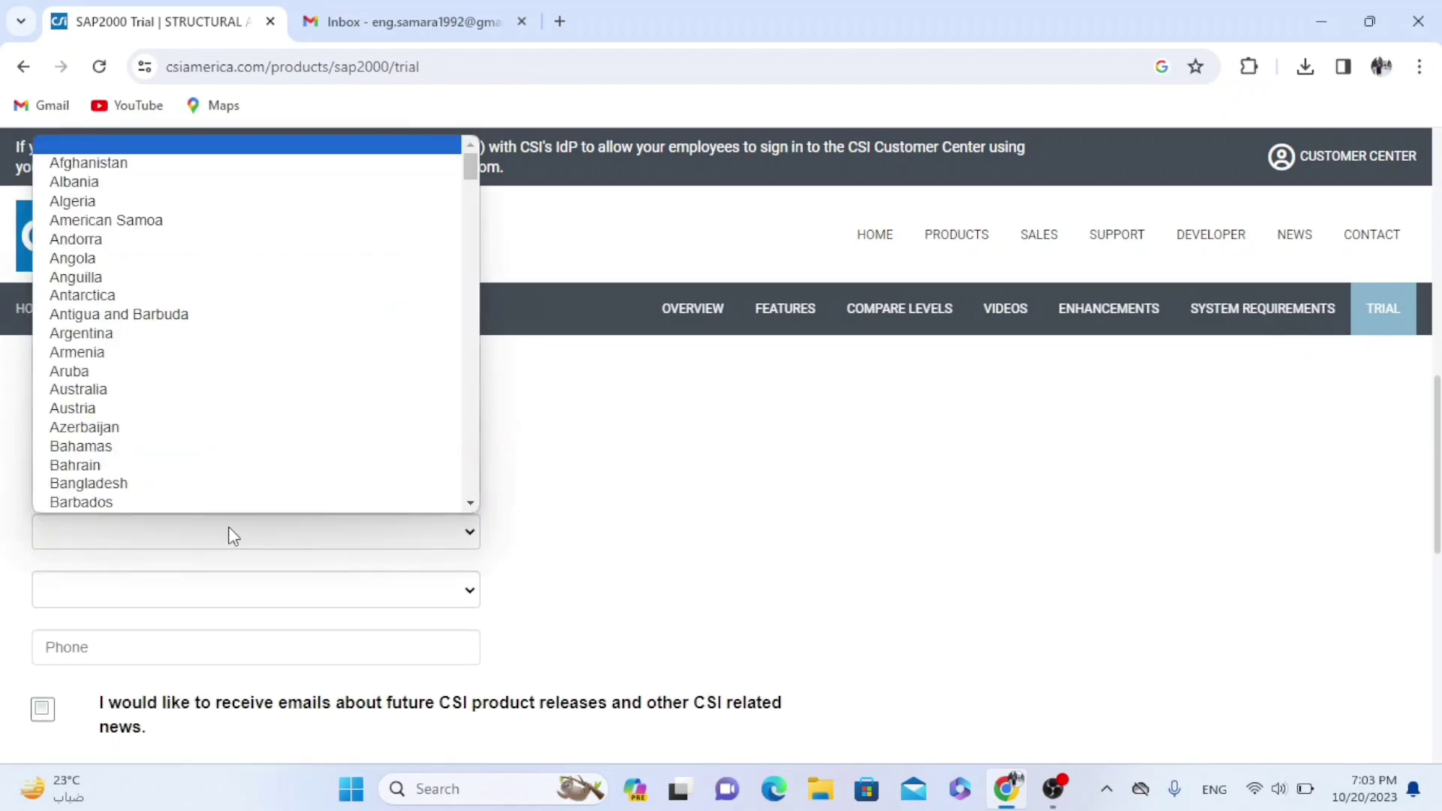
scroll(151, 308, down, 3)
key(r)
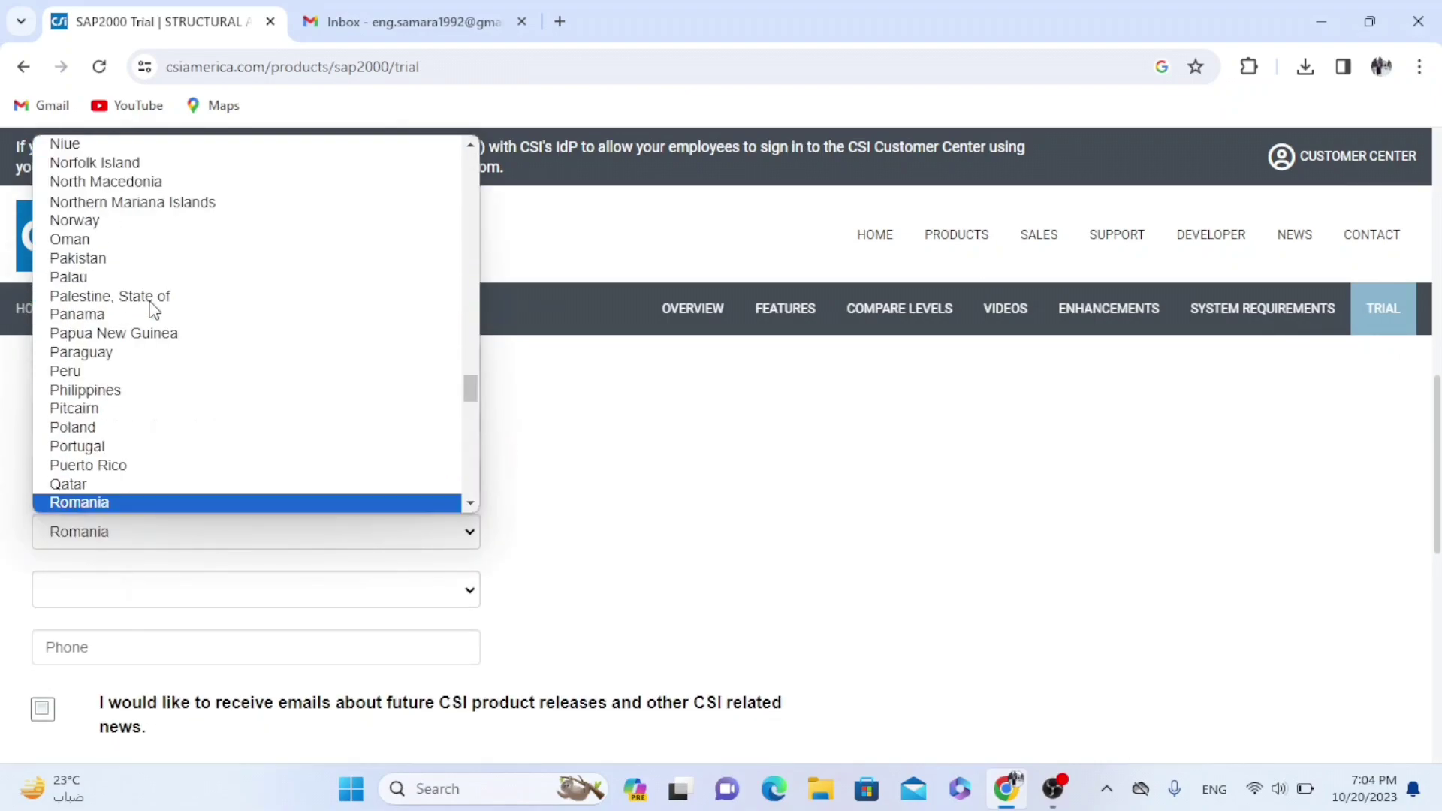
click(75, 499)
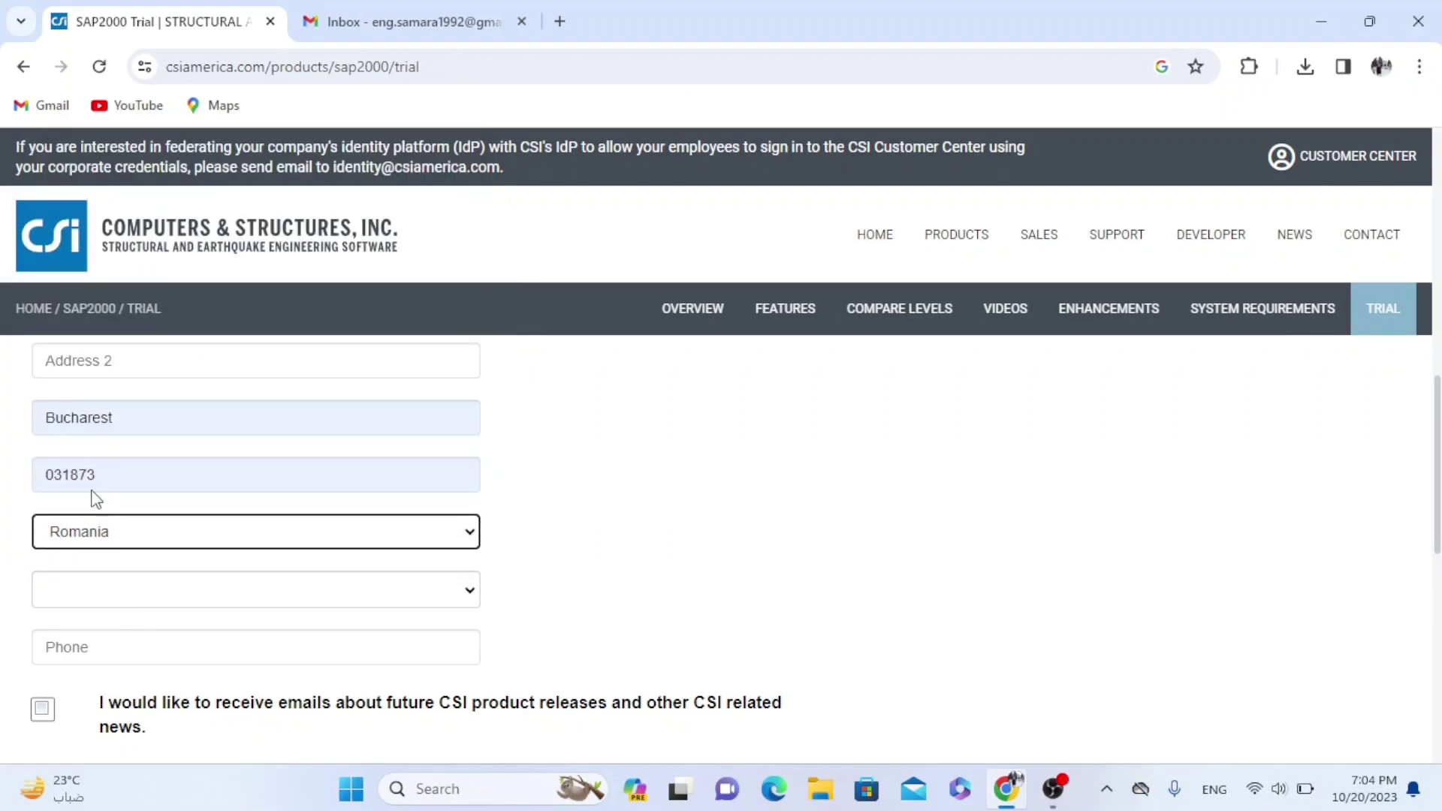
scroll(93, 496, down, 3)
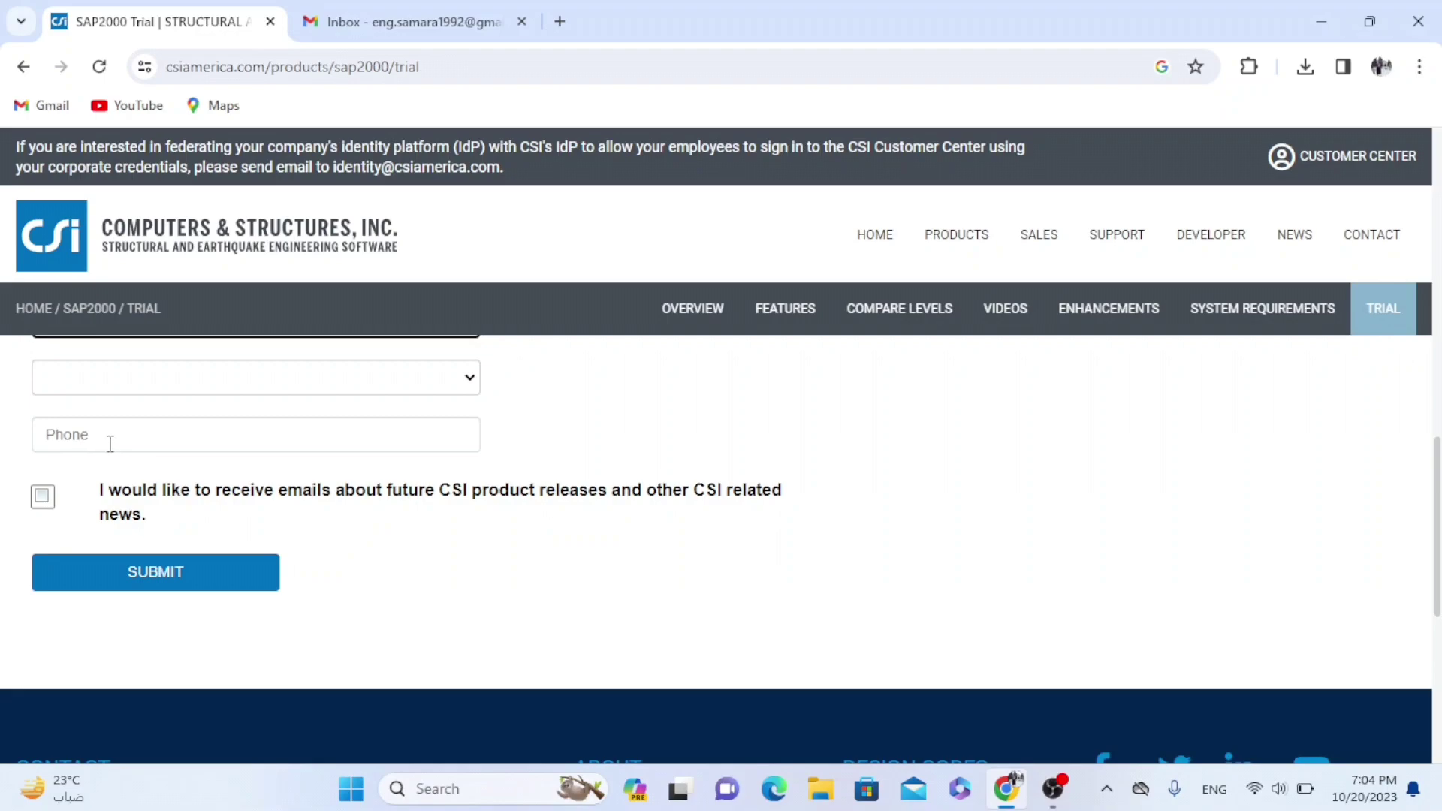
Try submitting the form, decline saving the address, and dismiss the missing-phone alert
click(180, 584)
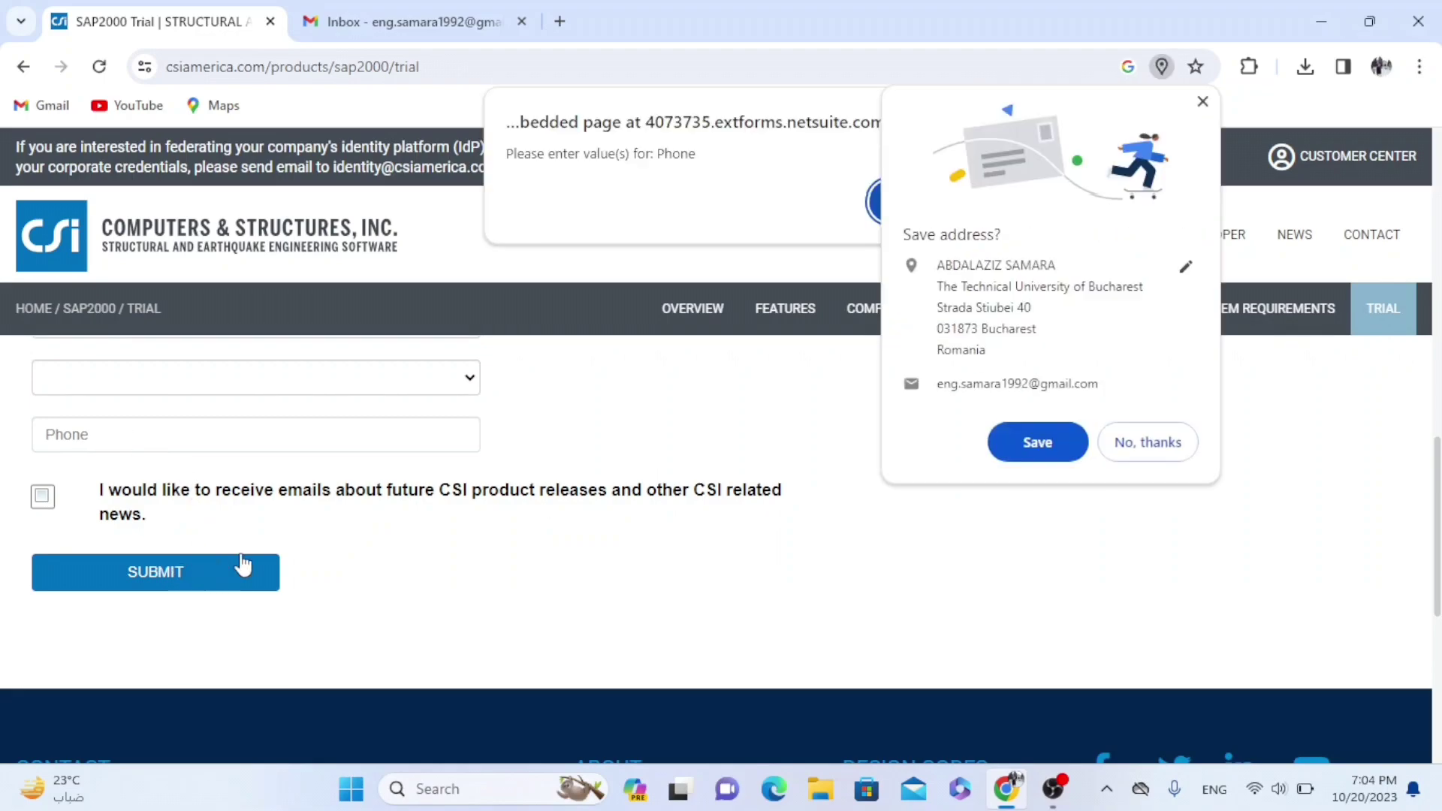
click(1129, 442)
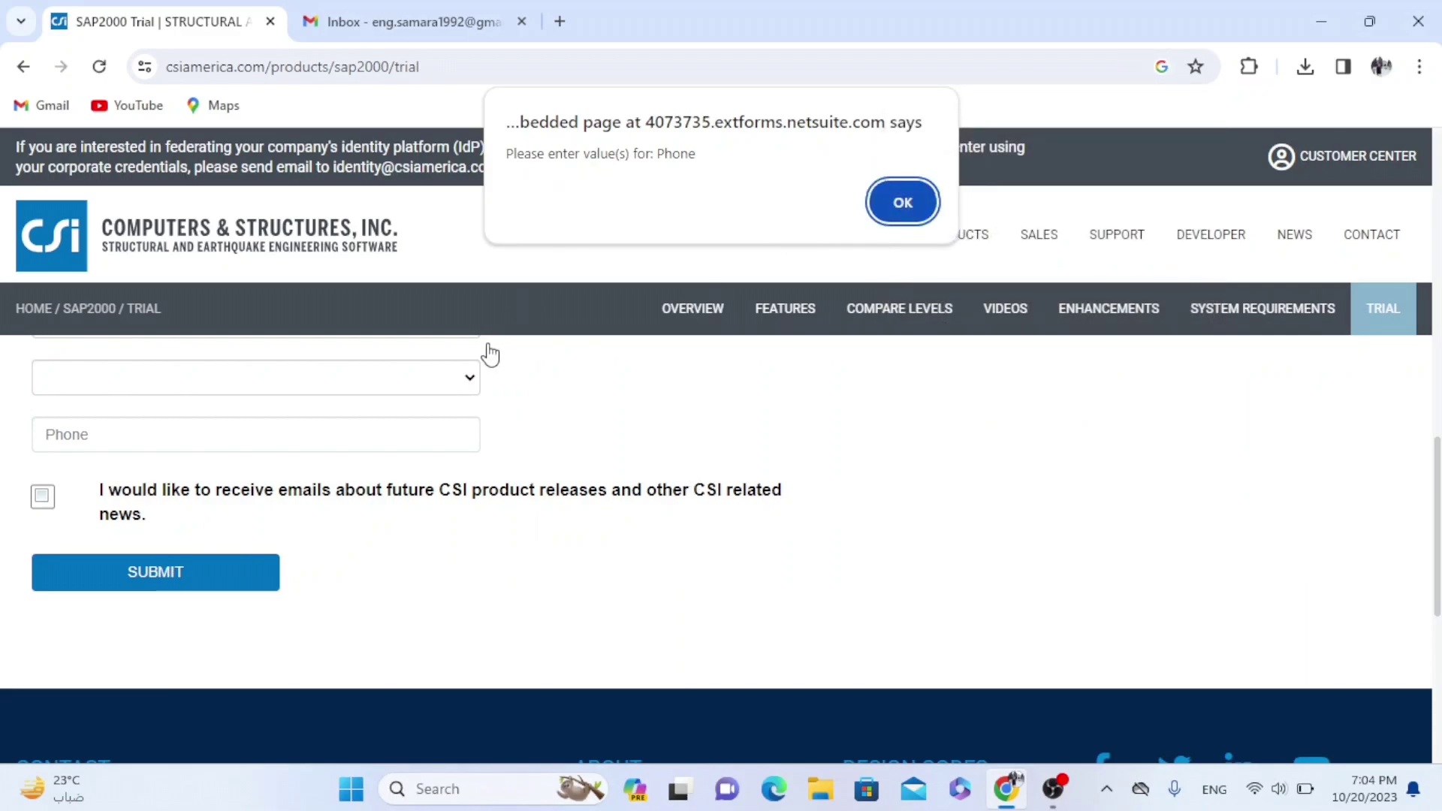
click(903, 201)
Enter the phone number and submit the SAP2000 trial request
click(334, 429)
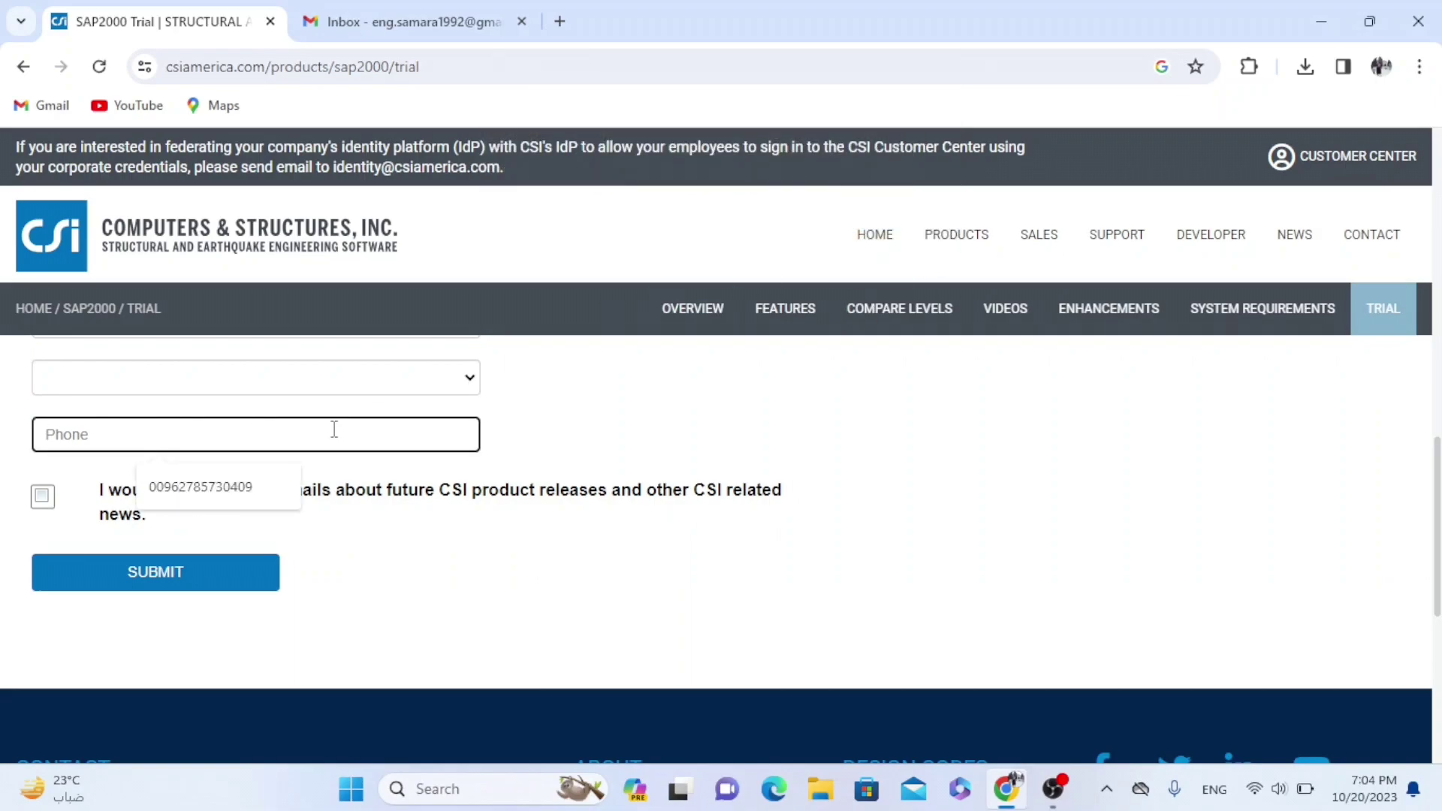
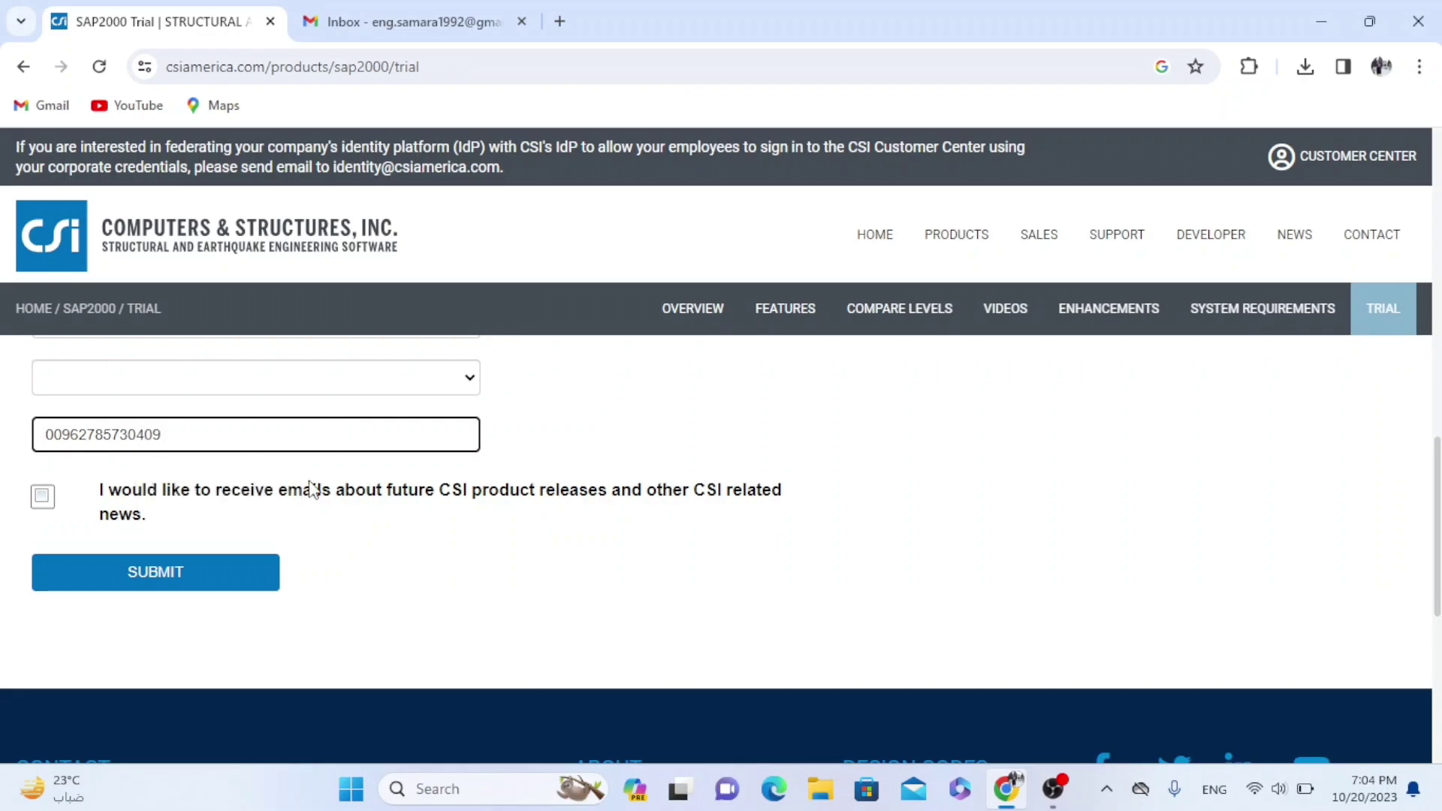
click(207, 586)
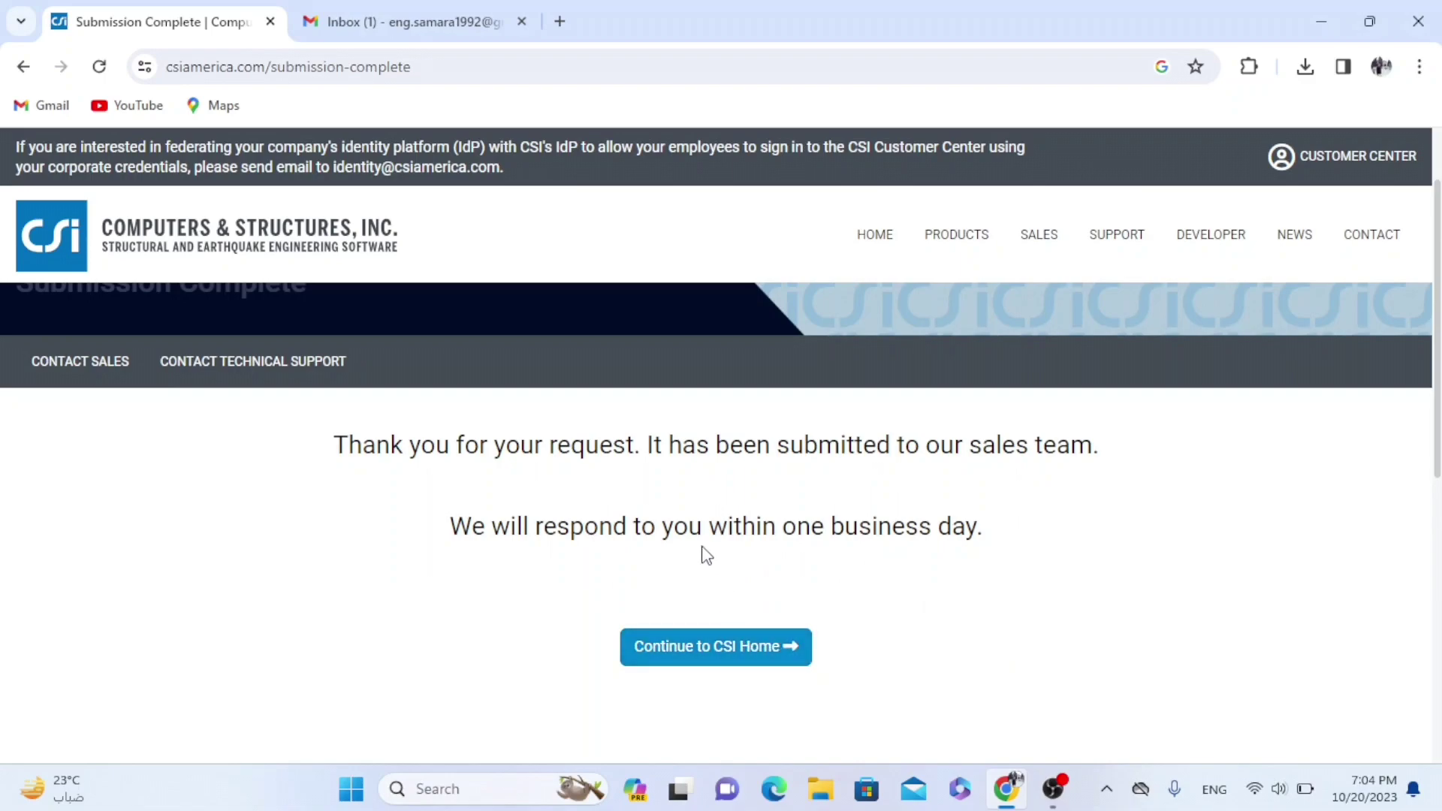
Open the 'CSI | SAP2000 Trial Download' email in Gmail and find the download link and trial key
click(400, 24)
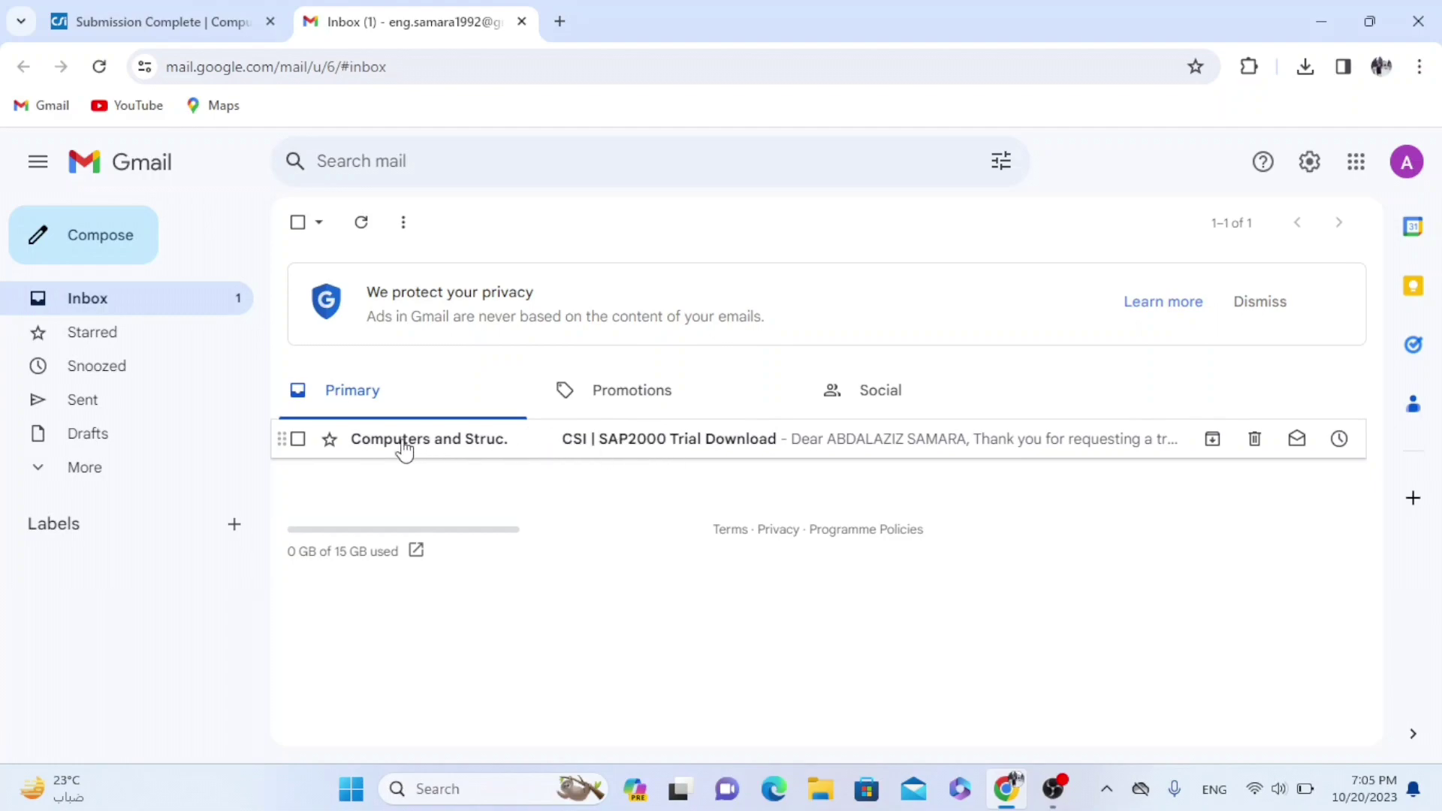
click(595, 448)
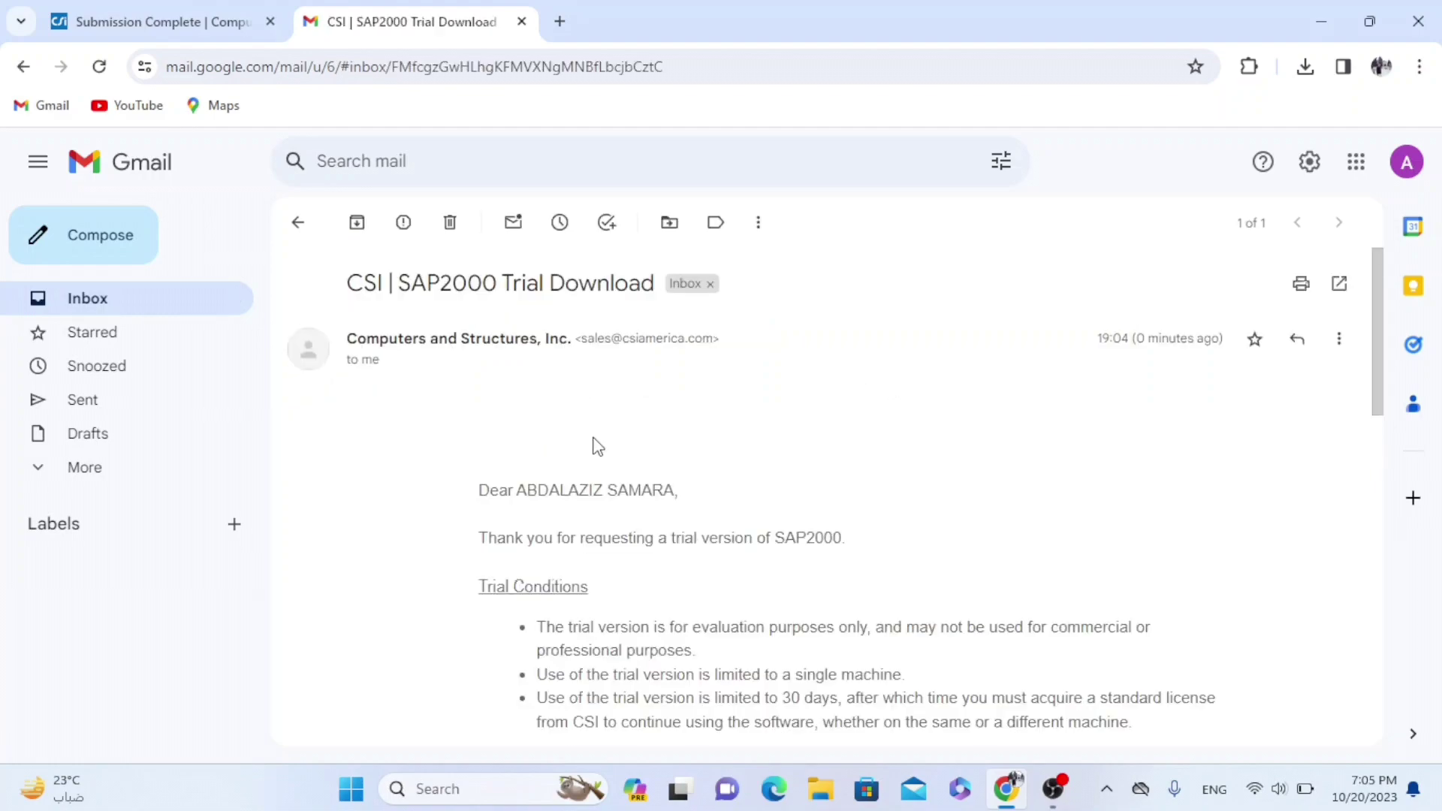
scroll(596, 445, down, 3)
scroll(596, 448, up, 3)
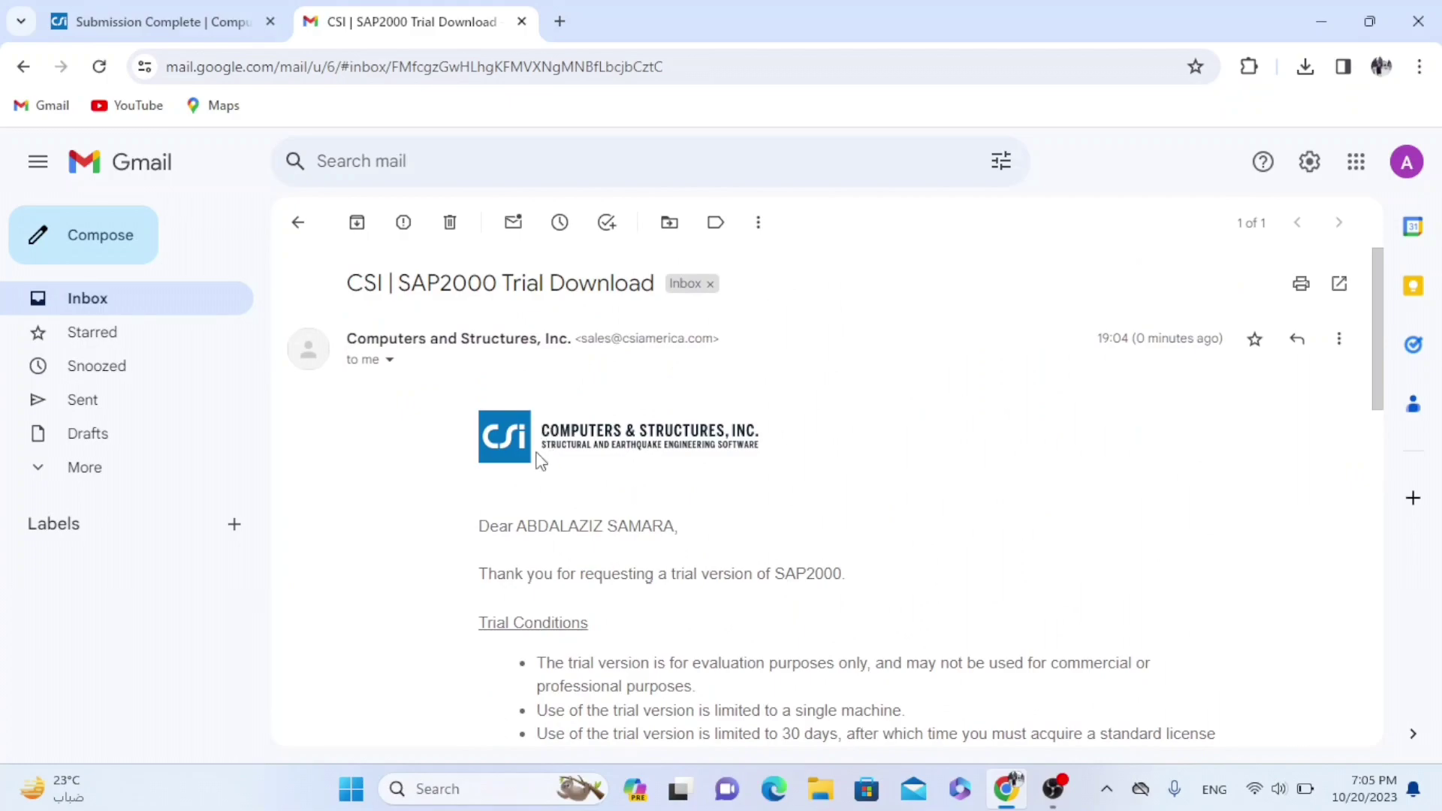
scroll(510, 534, down, 1)
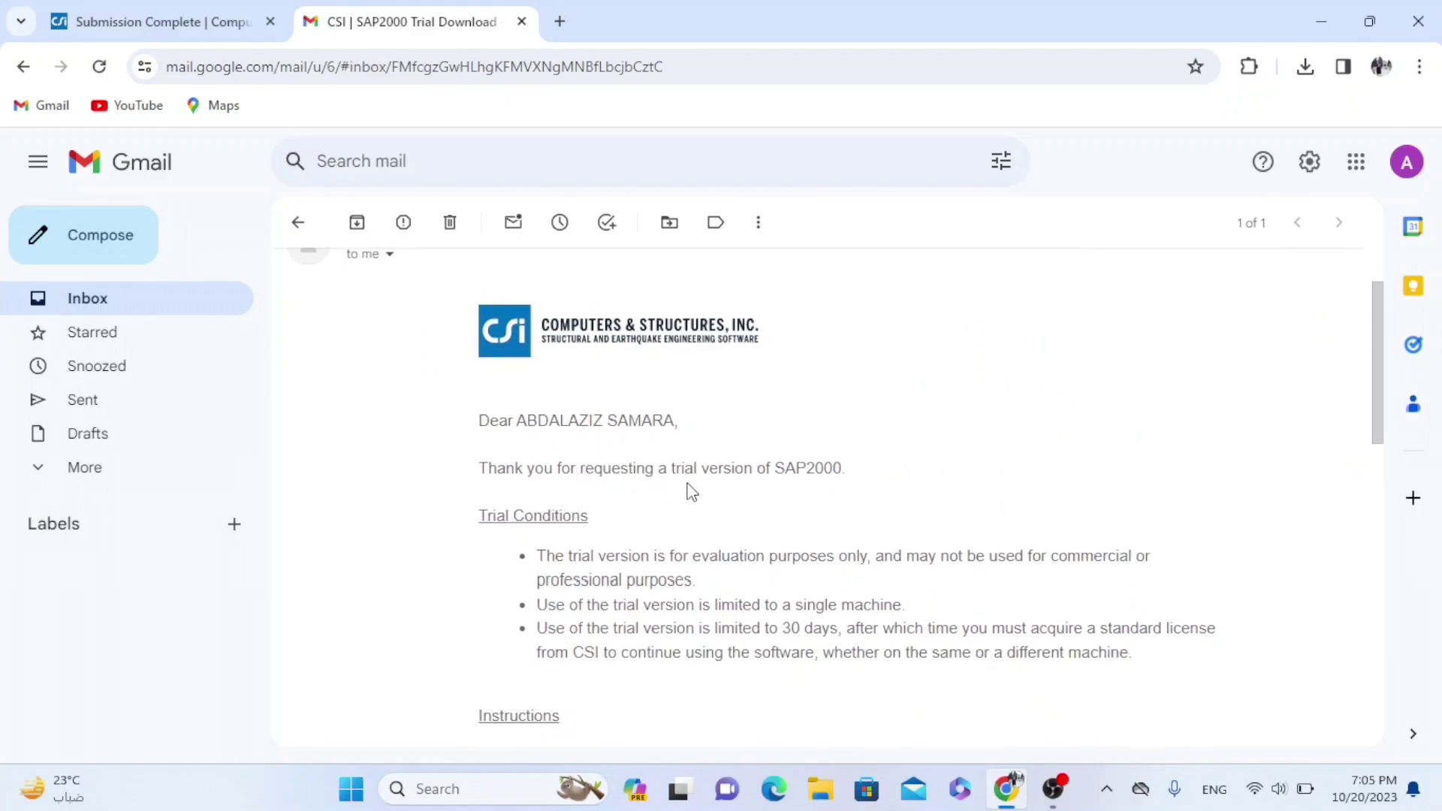
scroll(722, 486, down, 5)
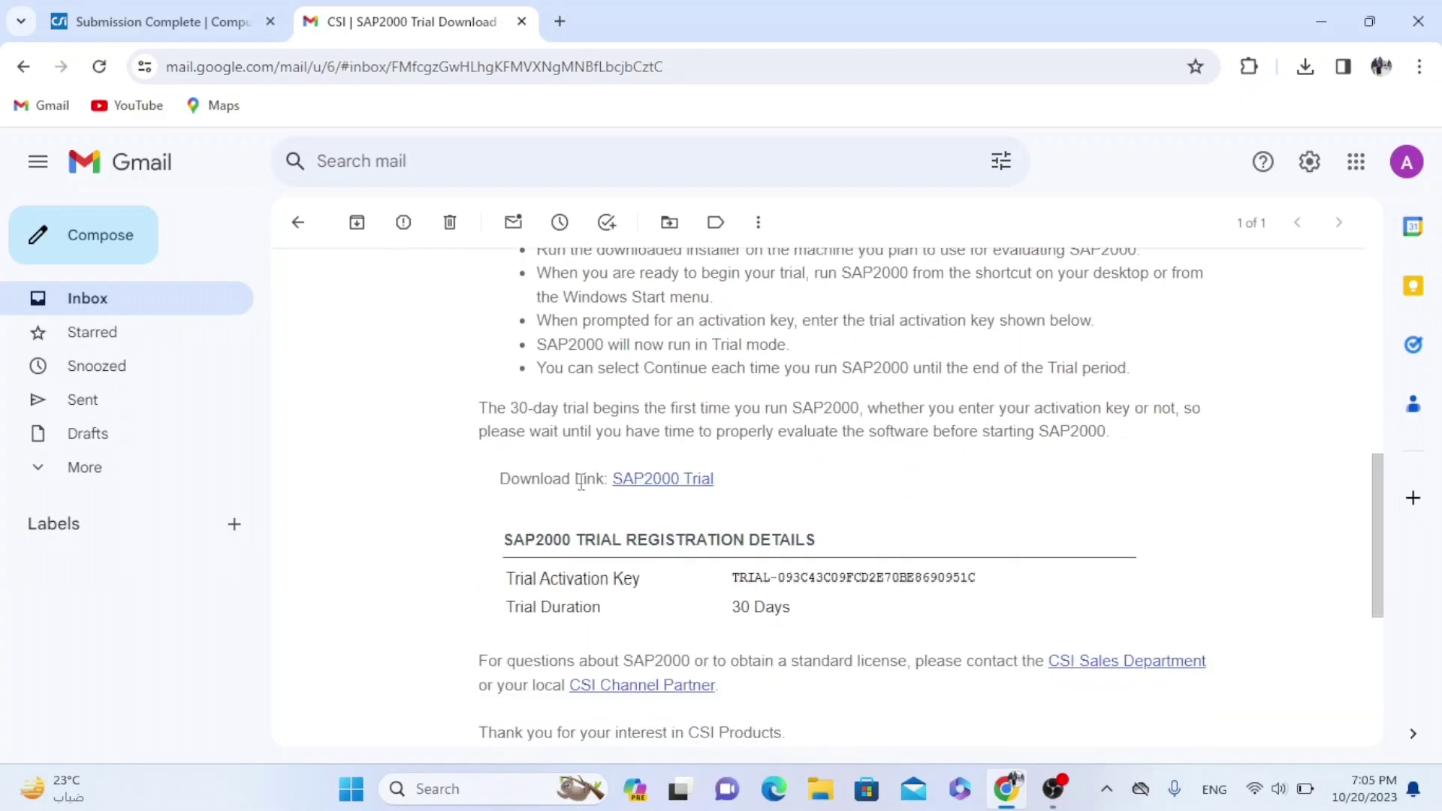
scroll(646, 506, down, 2)
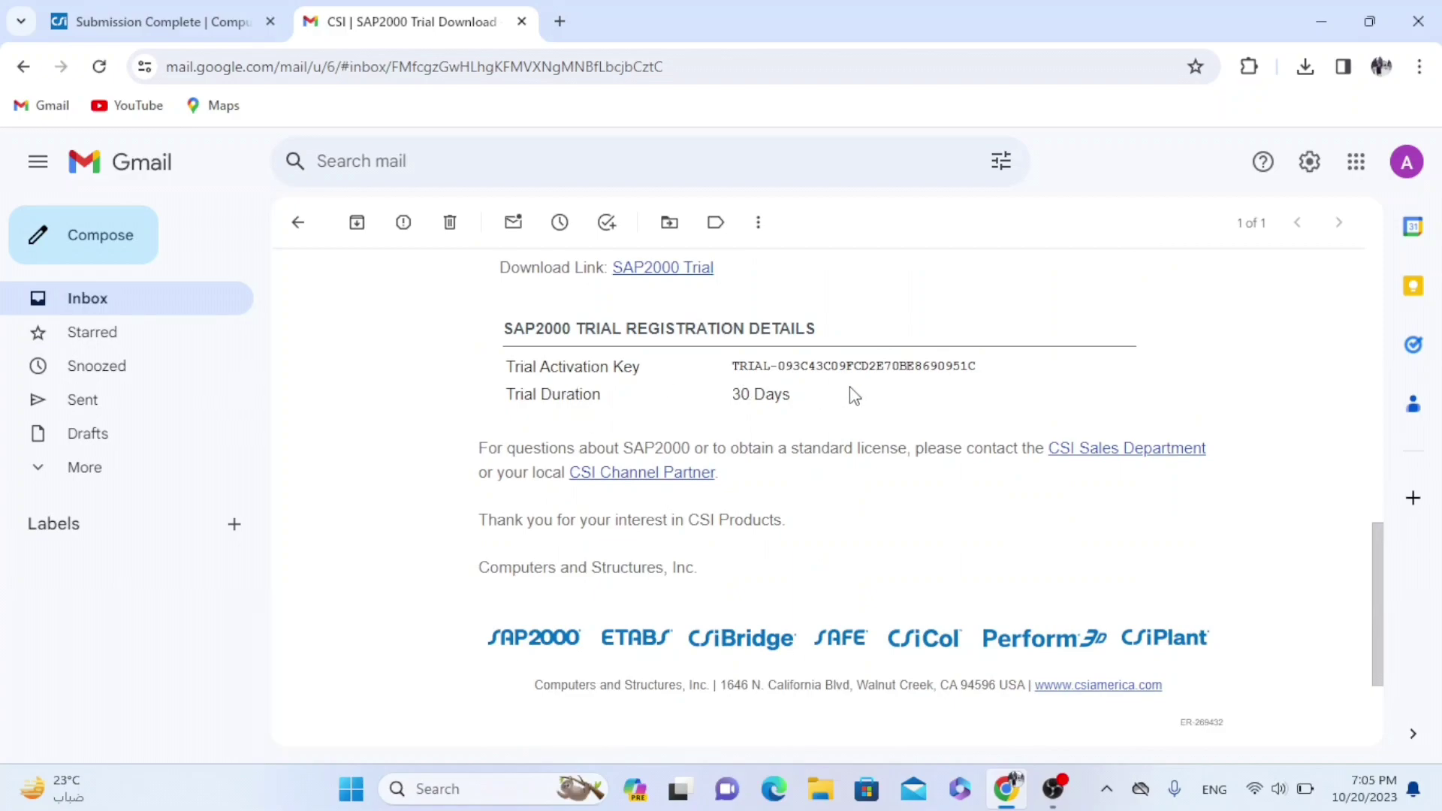
scroll(854, 396, up, 2)
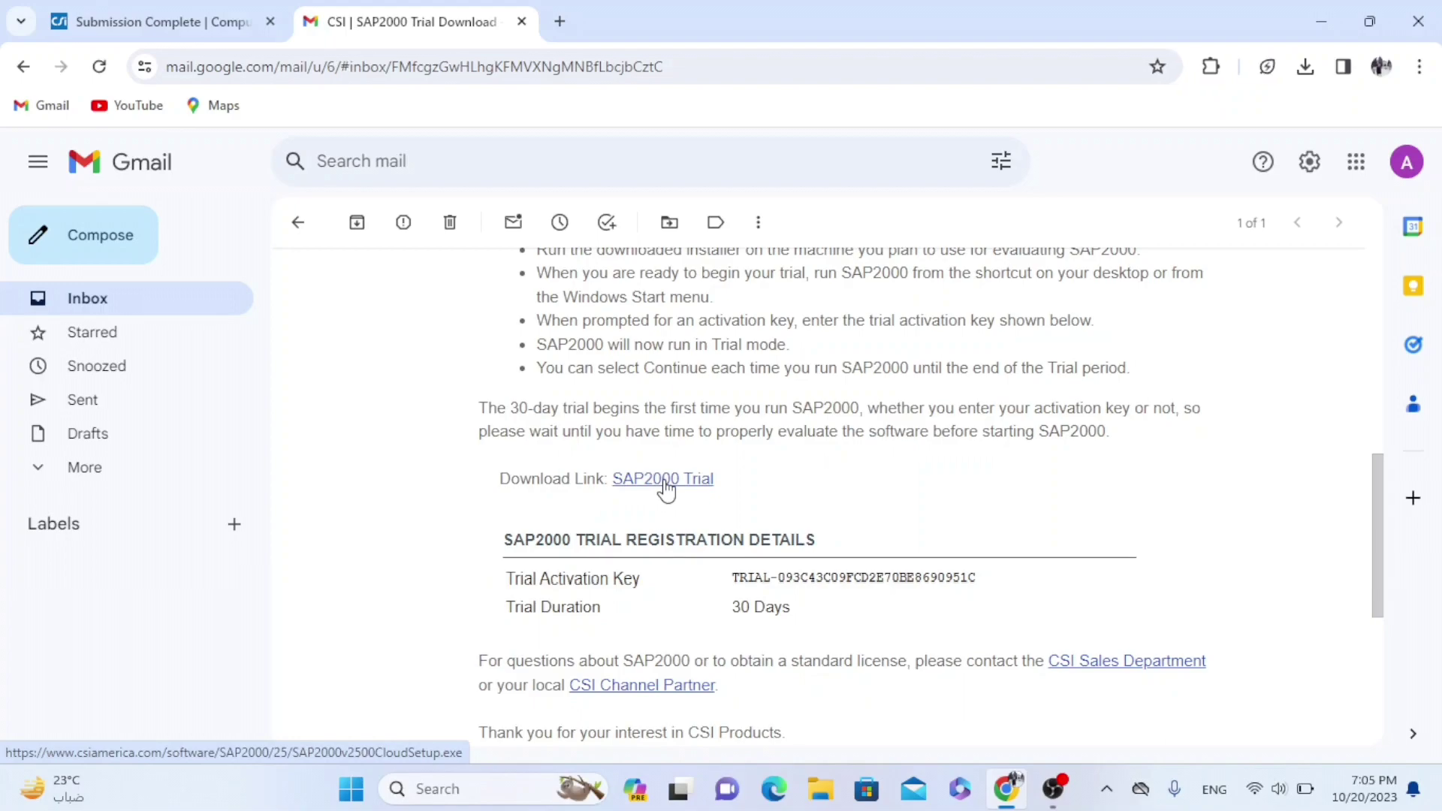
Download SAP2000v2500CloudSetup.exe (839 MB) from the email's trial link and confirm it finished
click(665, 481)
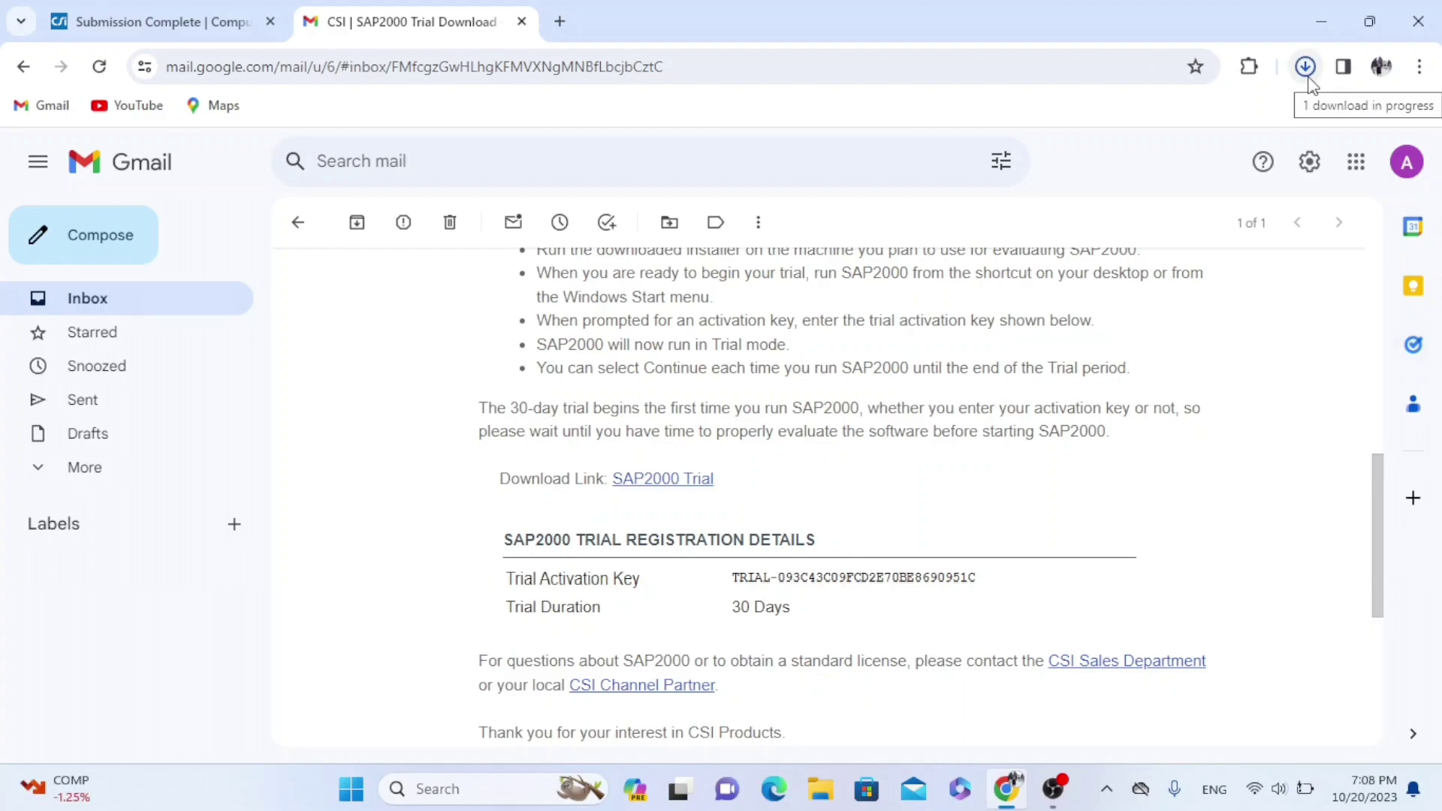
click(1308, 79)
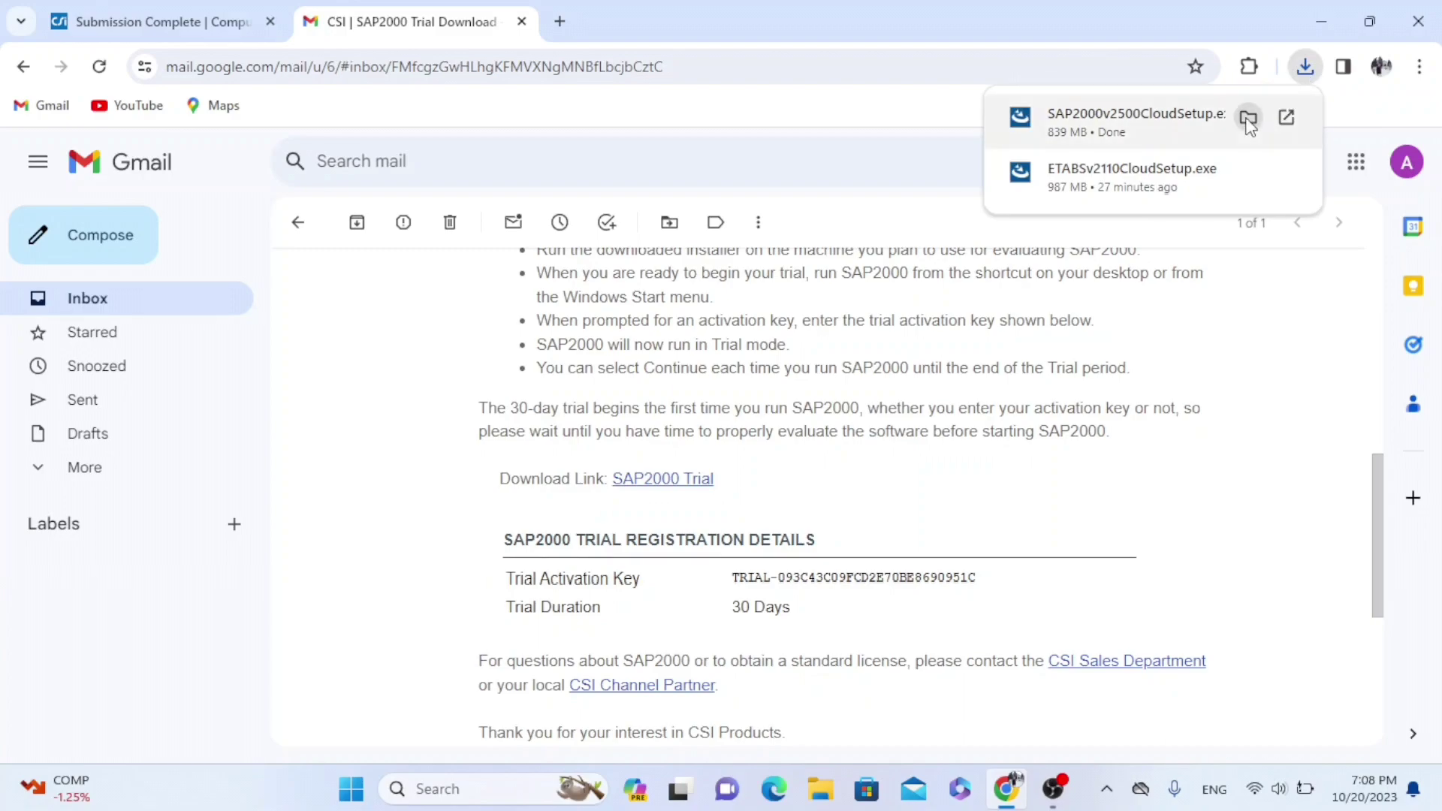
click(482, 788)
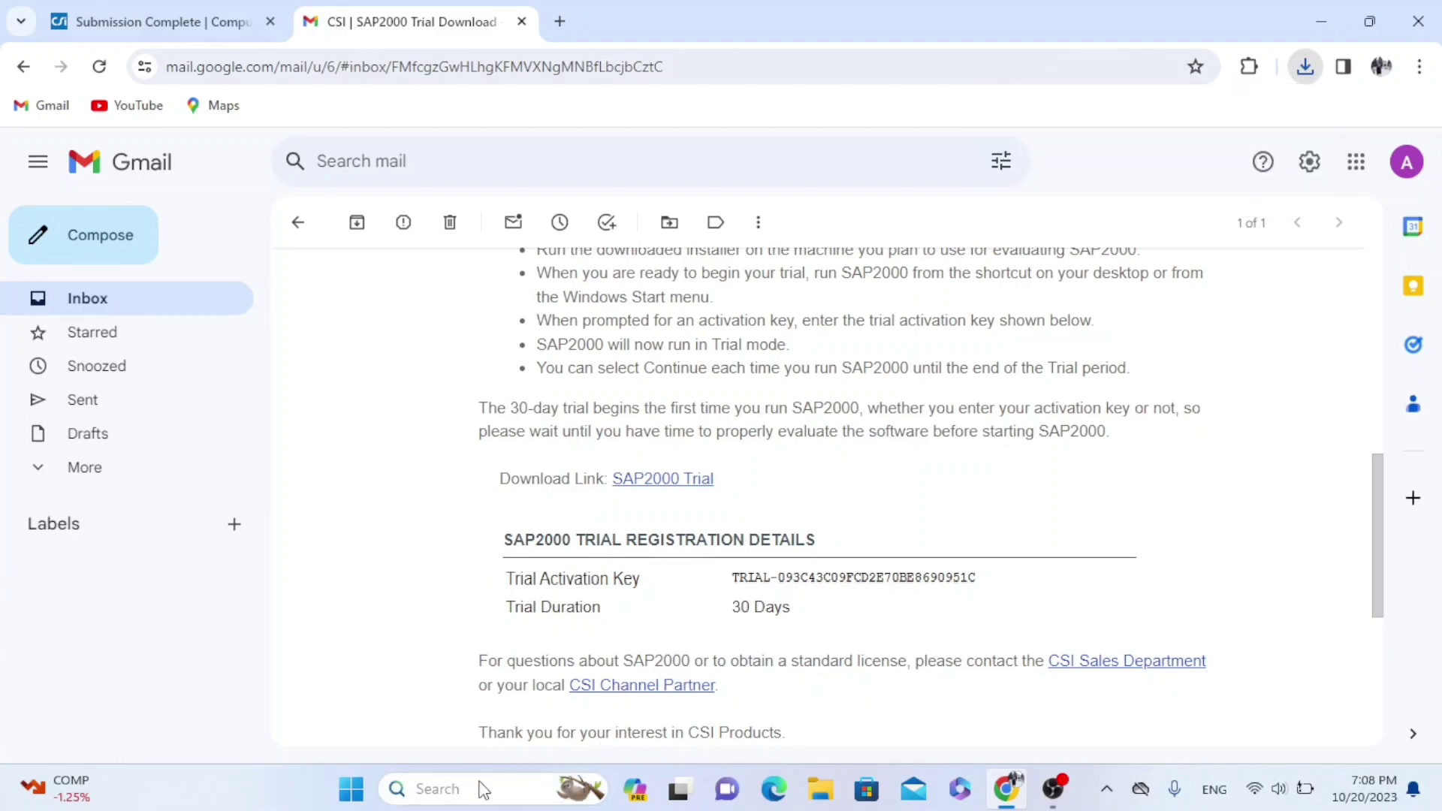
Search 'documents', open the Downloads folder and run SAP2000v2500CloudSetup.exe
text(documents)
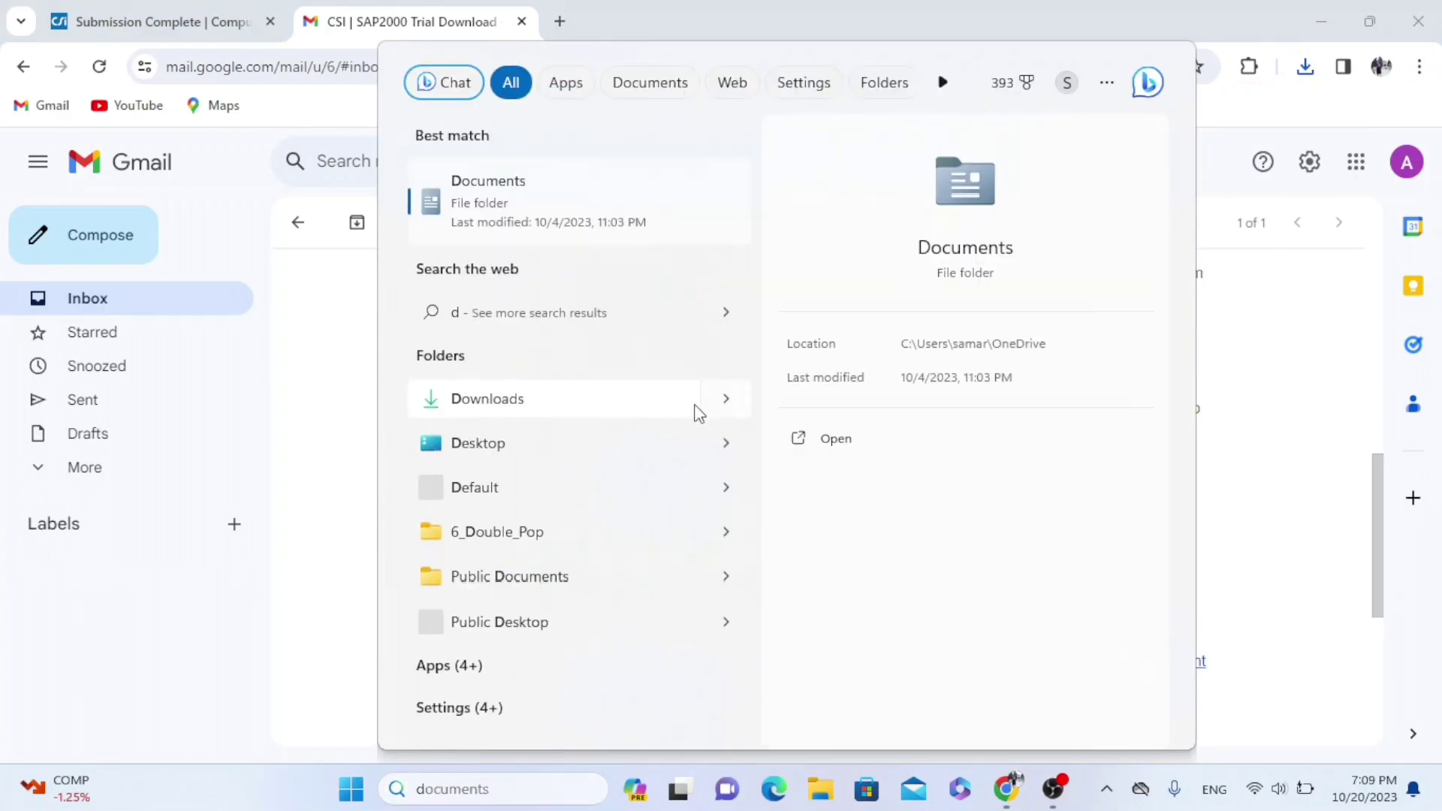
click(722, 406)
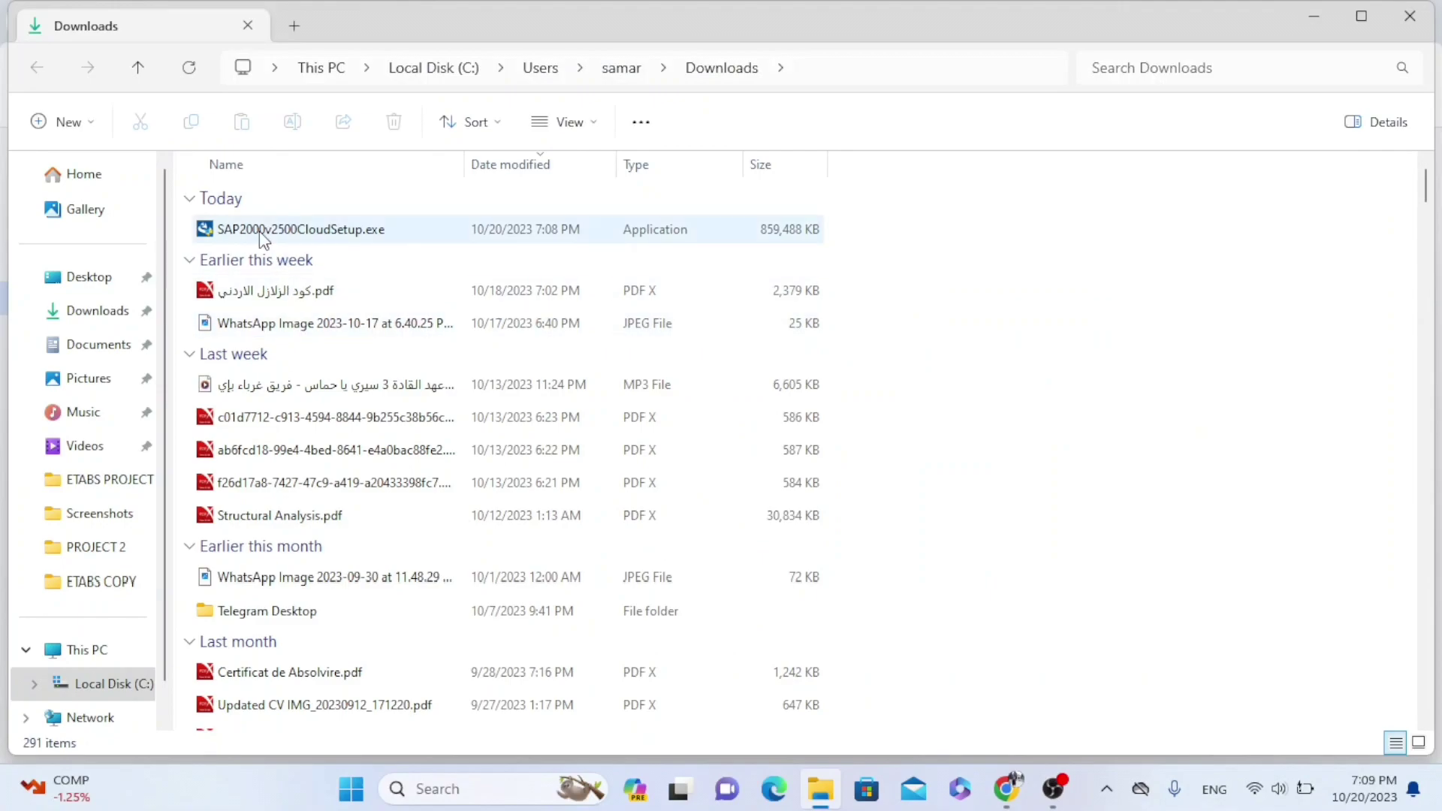
click(308, 233)
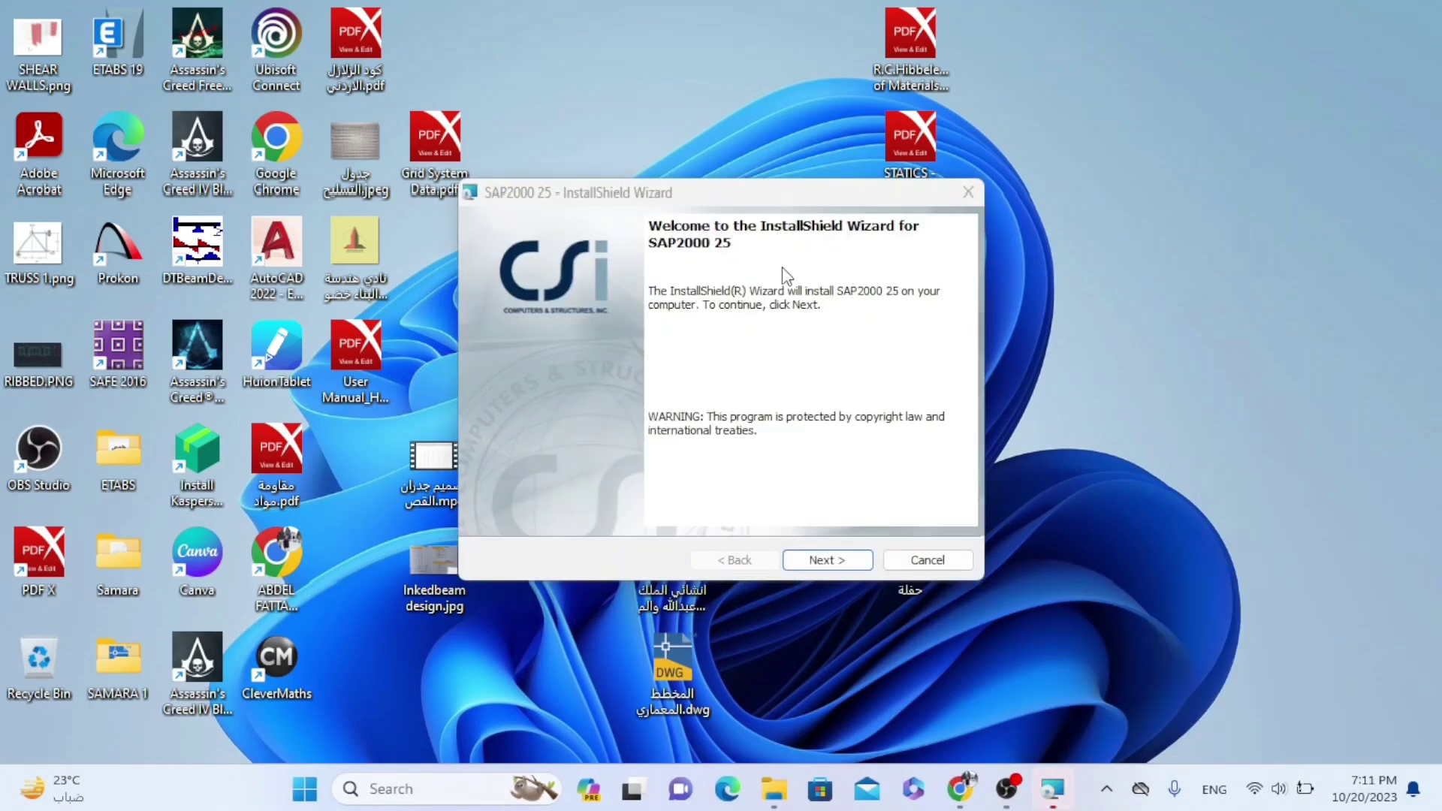
Install SAP2000 25 with the default customer information and Program Files folder, then close the wizard
click(826, 562)
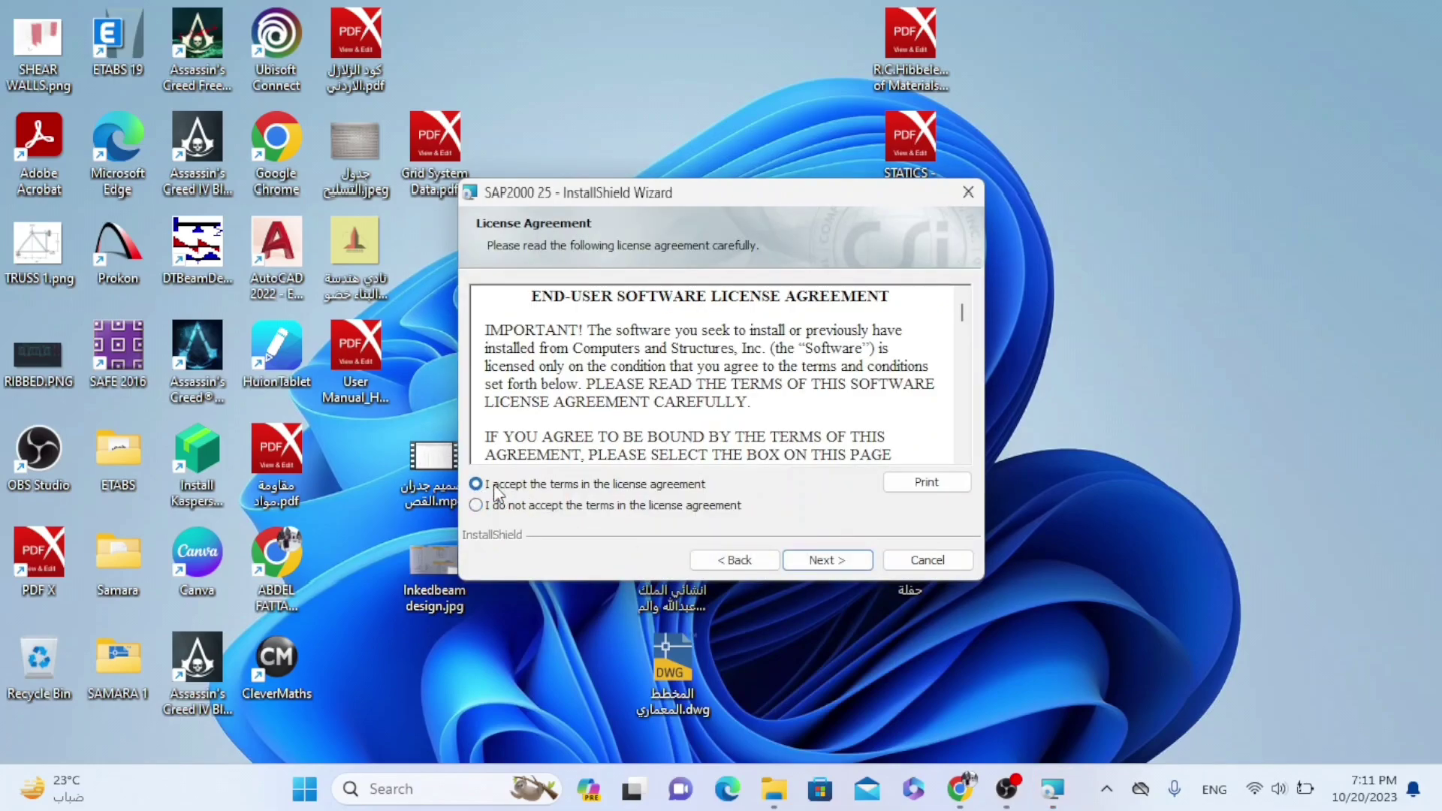
click(827, 557)
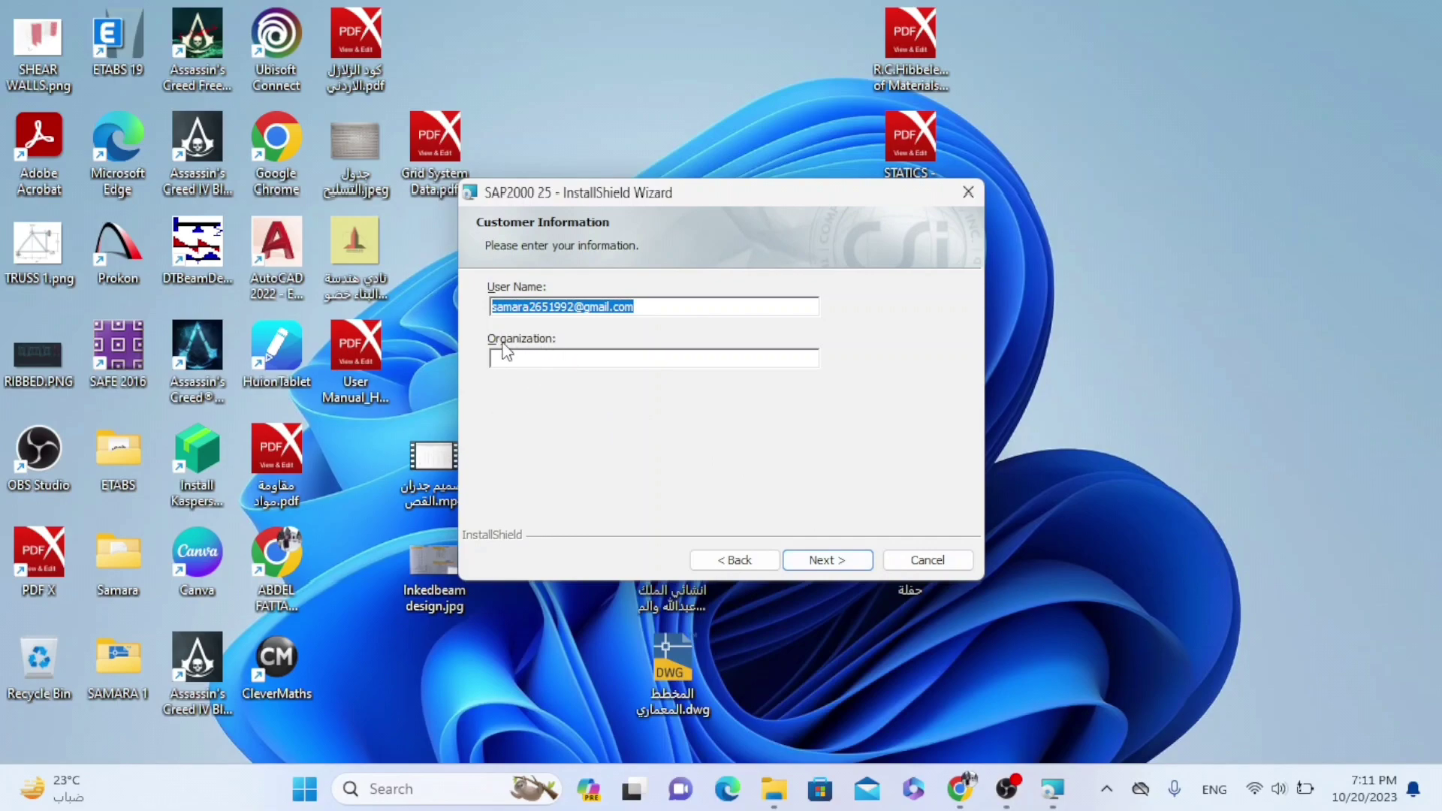
click(830, 563)
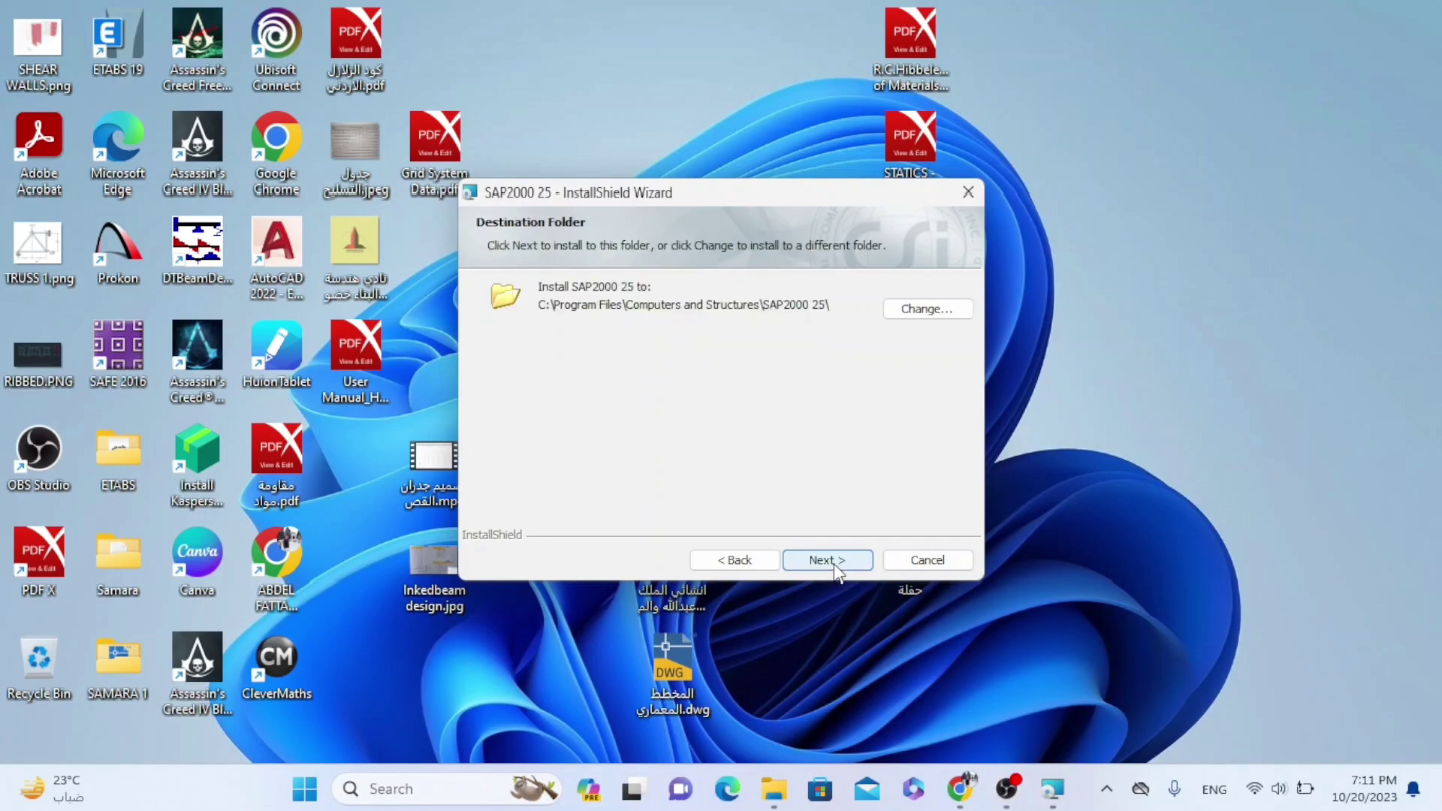
click(834, 564)
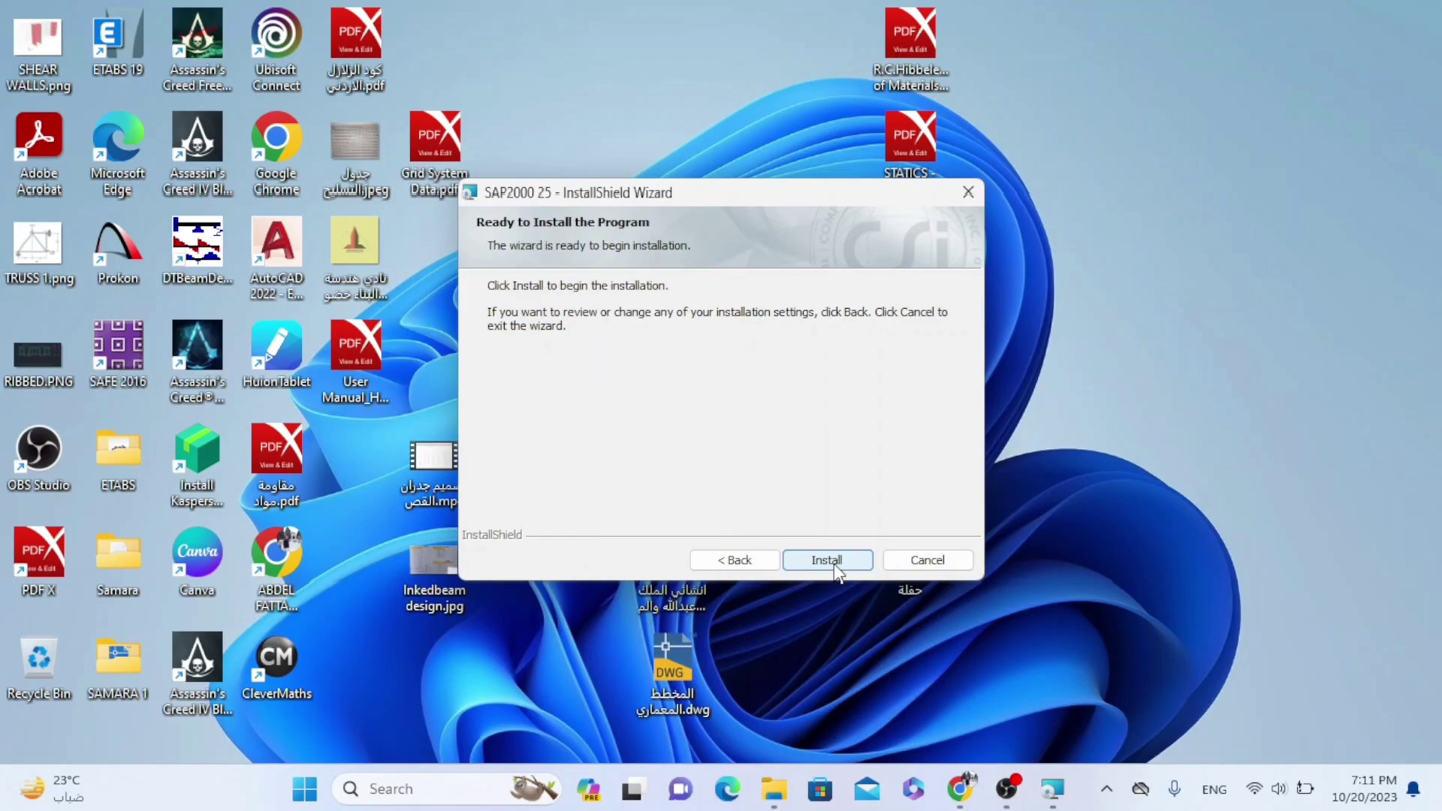
click(833, 563)
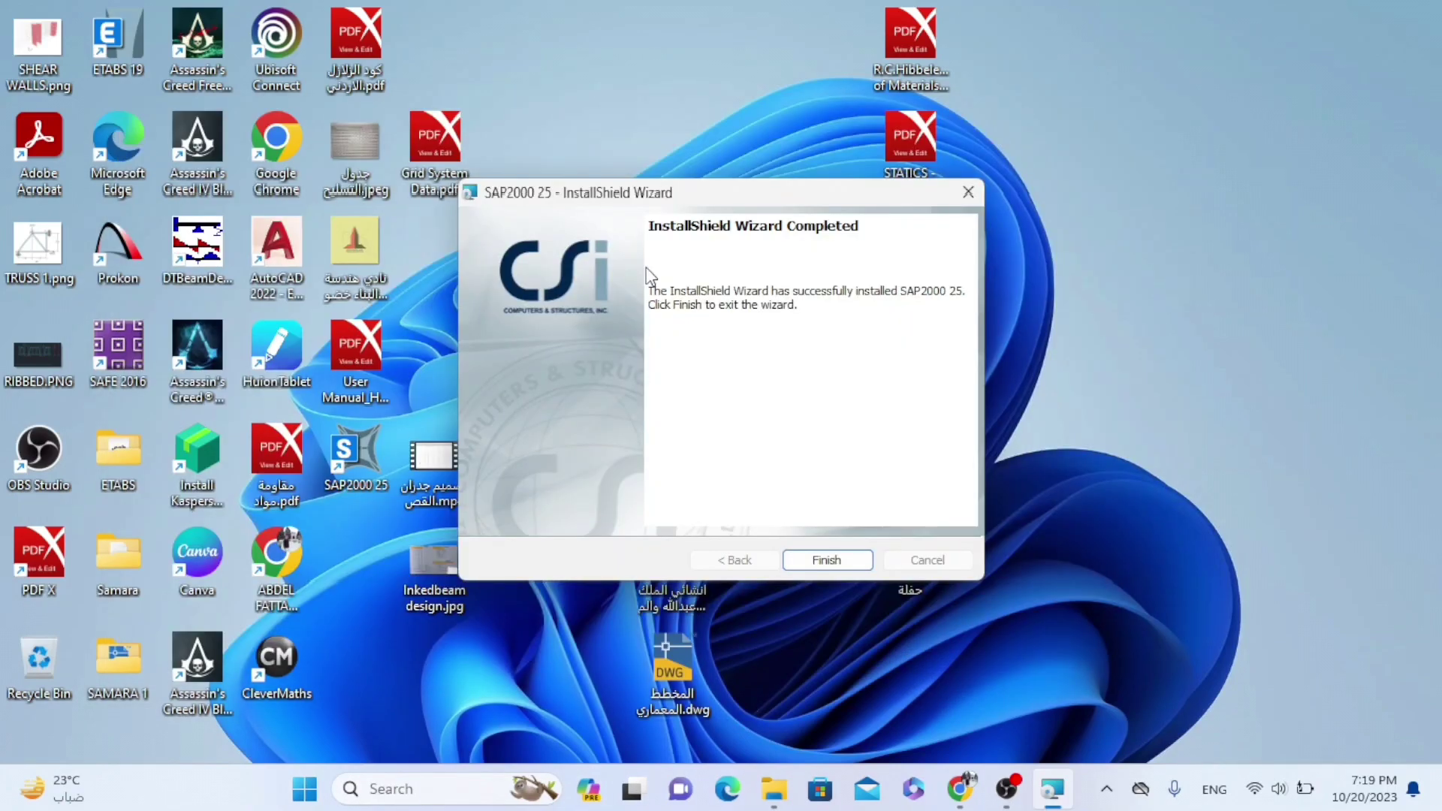
click(822, 563)
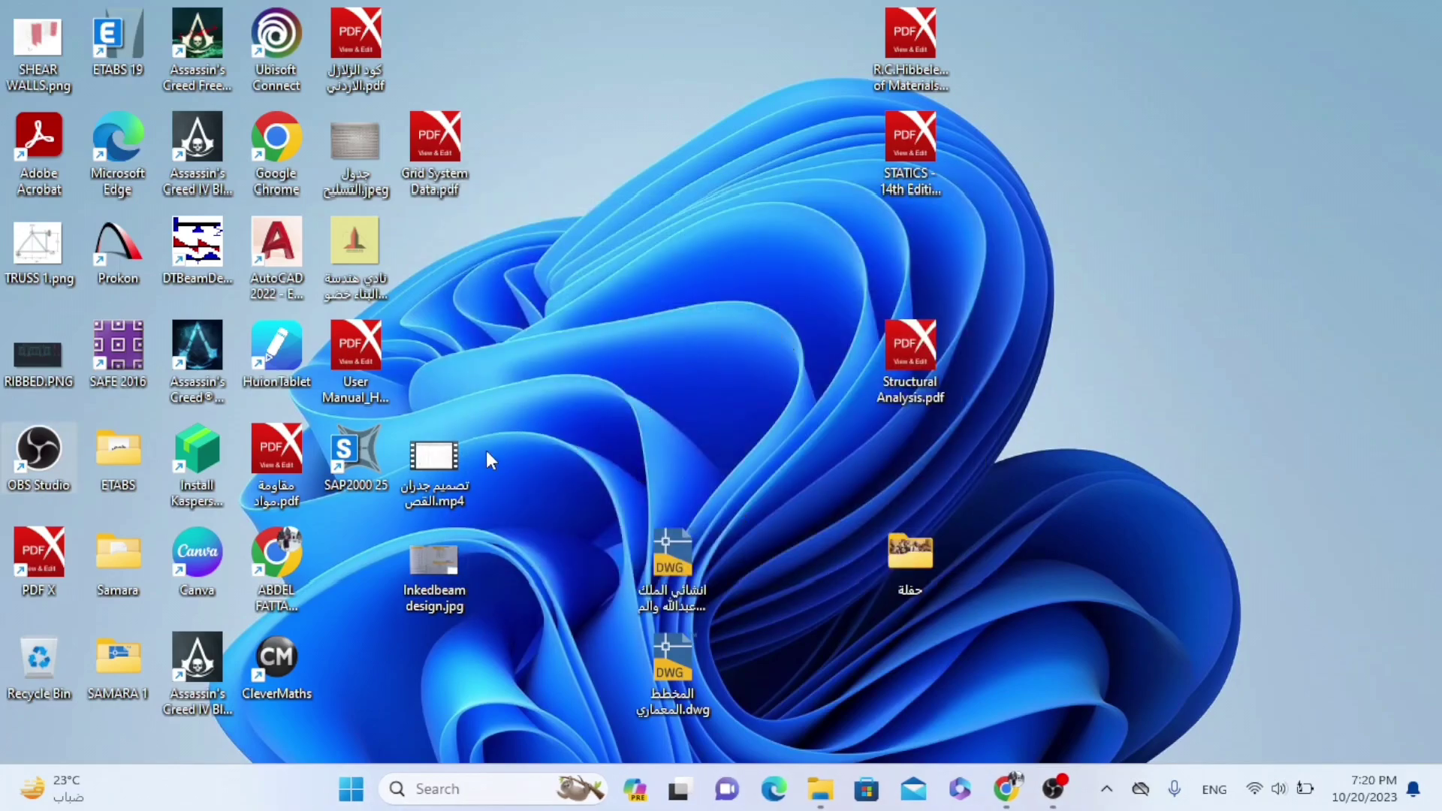
Launch SAP2000 25 from its desktop shortcut to reach the Activate SAP2000 dialog
double_click(358, 445)
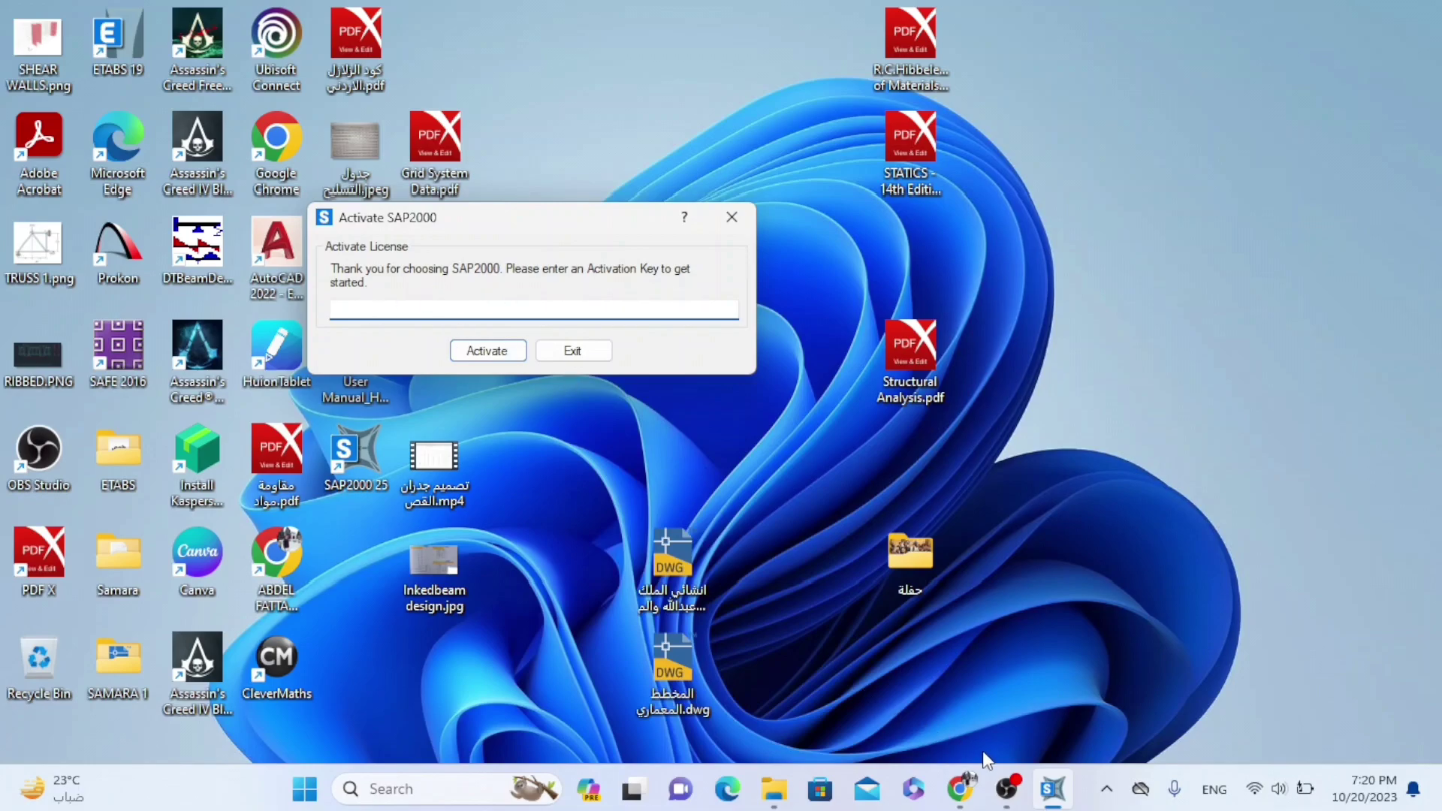
Select the trial activation key in the CSI trial email open in Chrome's Gmail tab
click(961, 790)
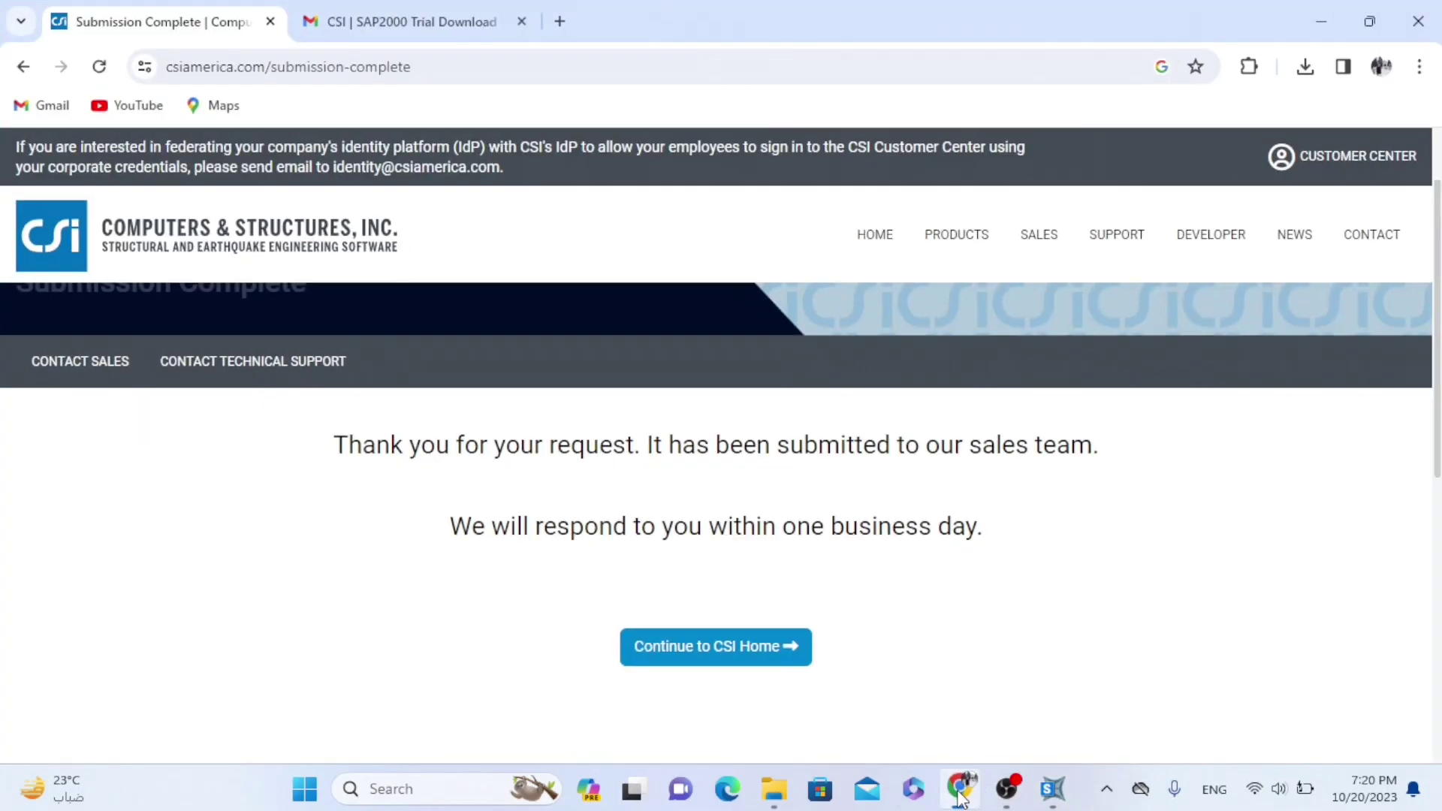
click(359, 11)
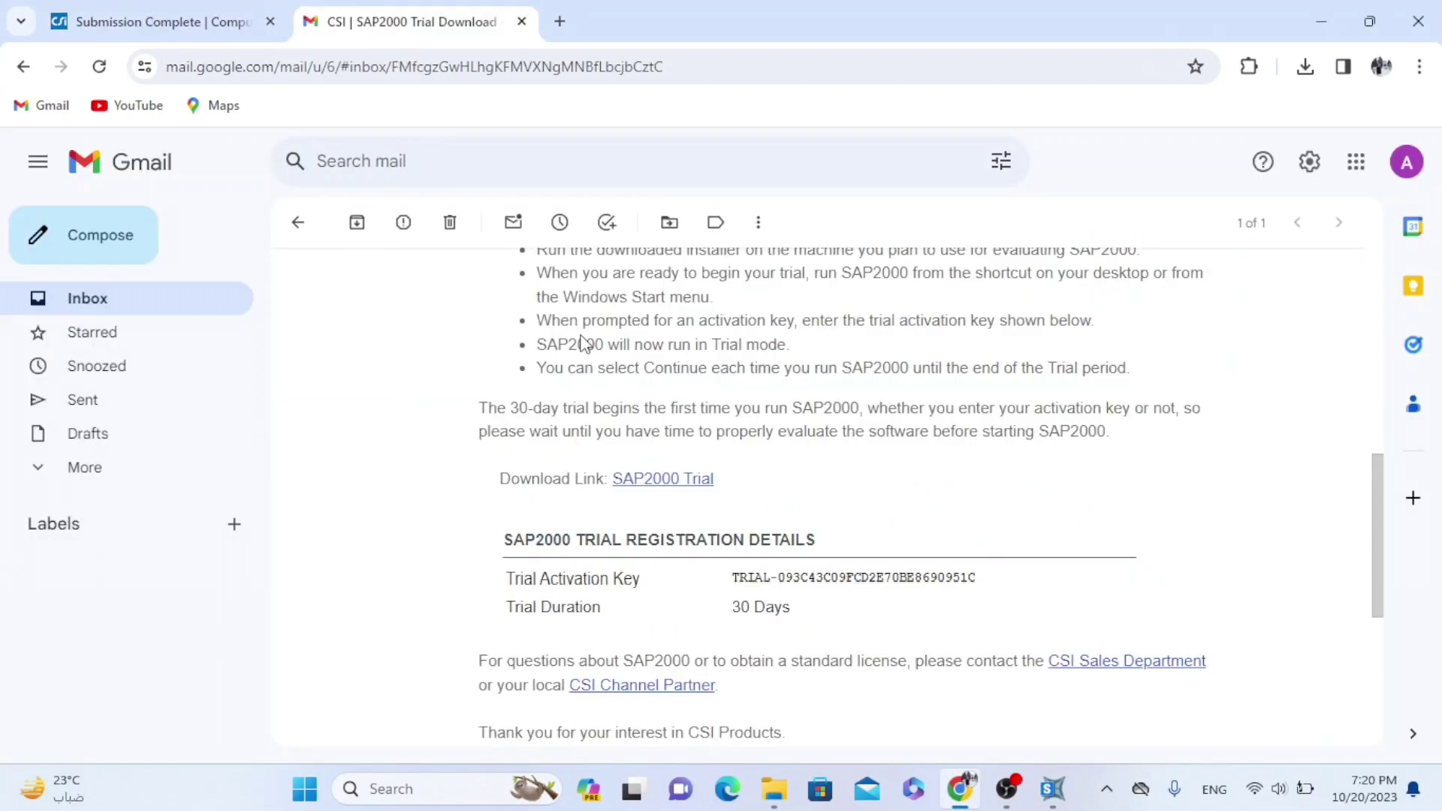
scroll(584, 342, down, 5)
scroll(584, 342, up, 3)
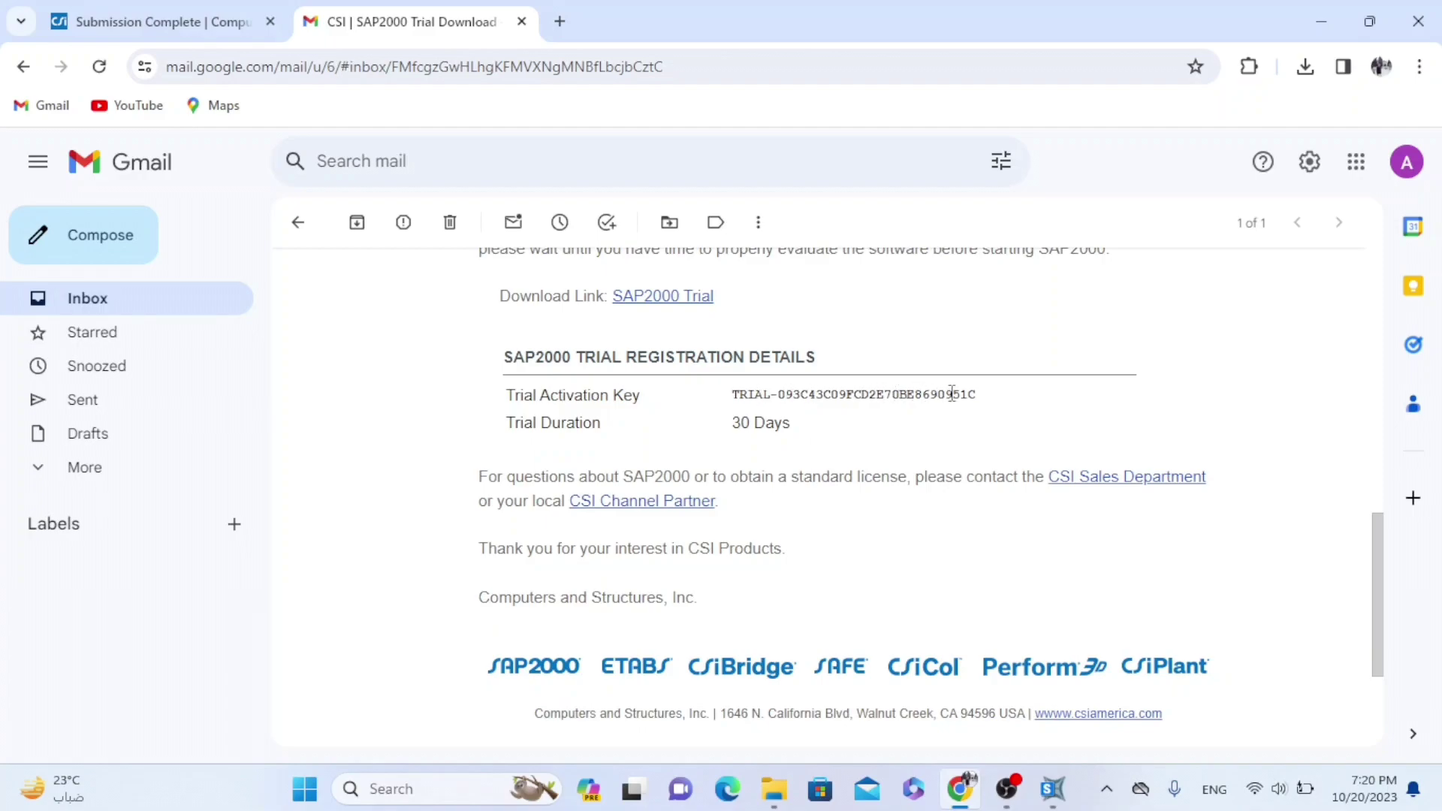
drag(994, 398, 740, 396)
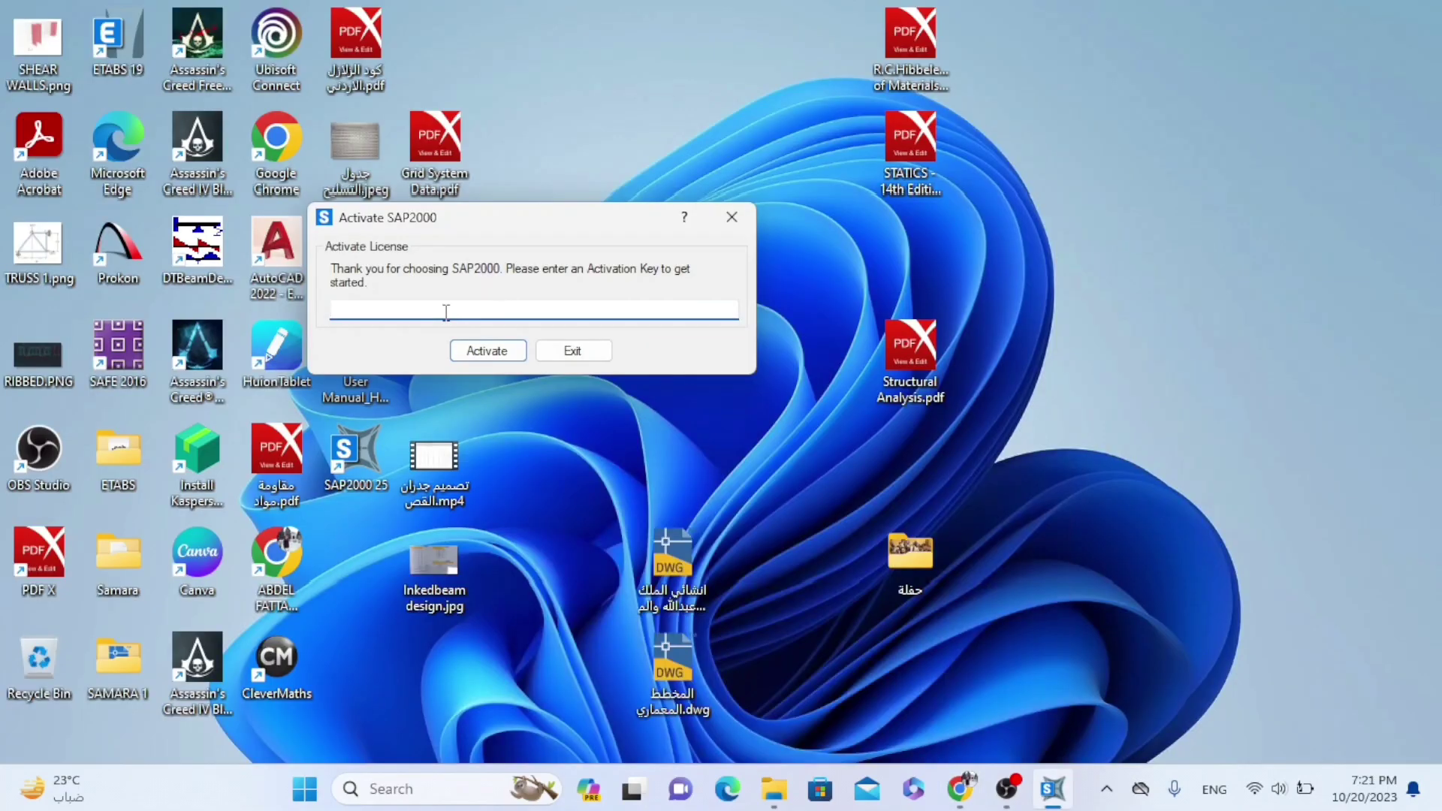
Paste the emailed trial key into the Activate SAP2000 dialog and activate the trial
key(ctrl+v)
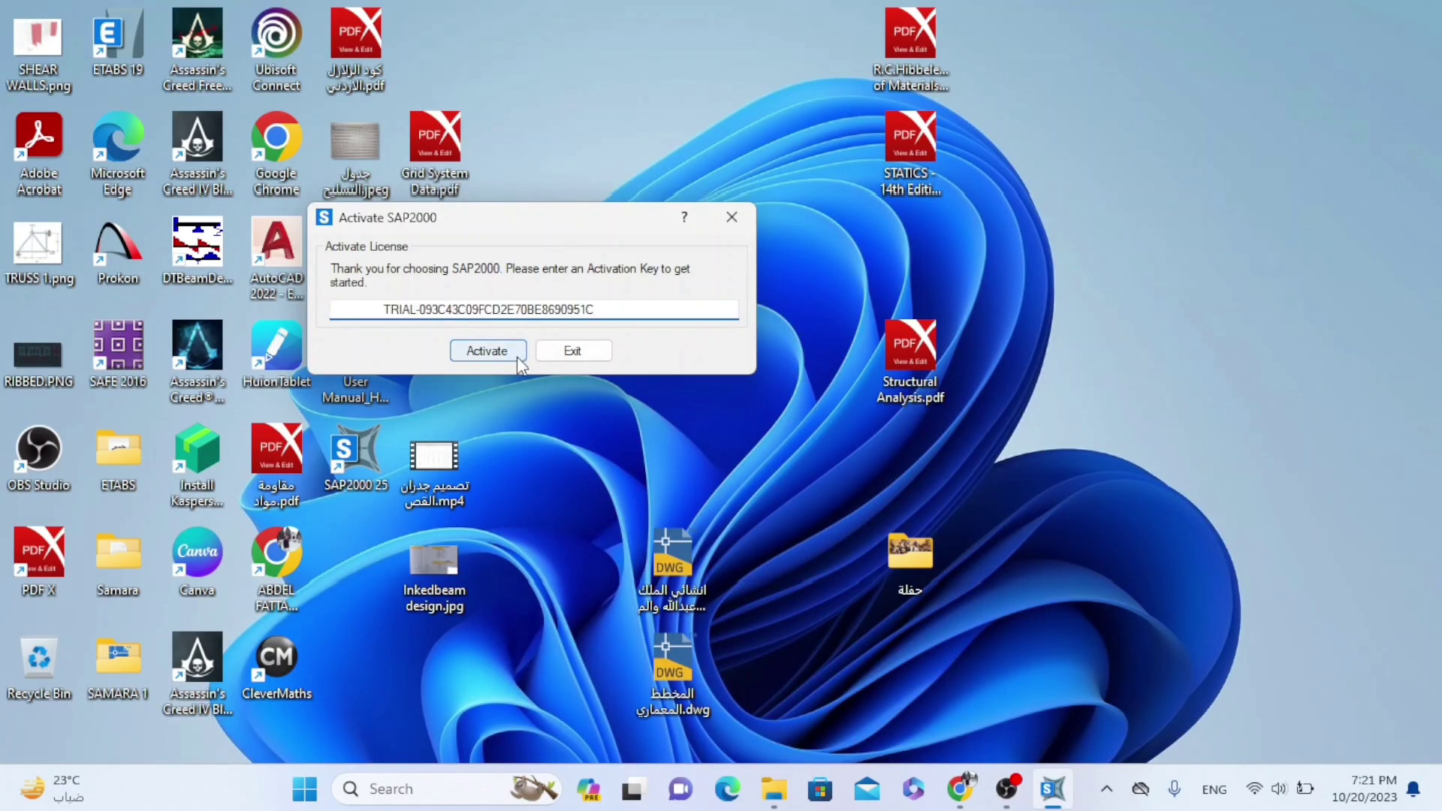
click(472, 353)
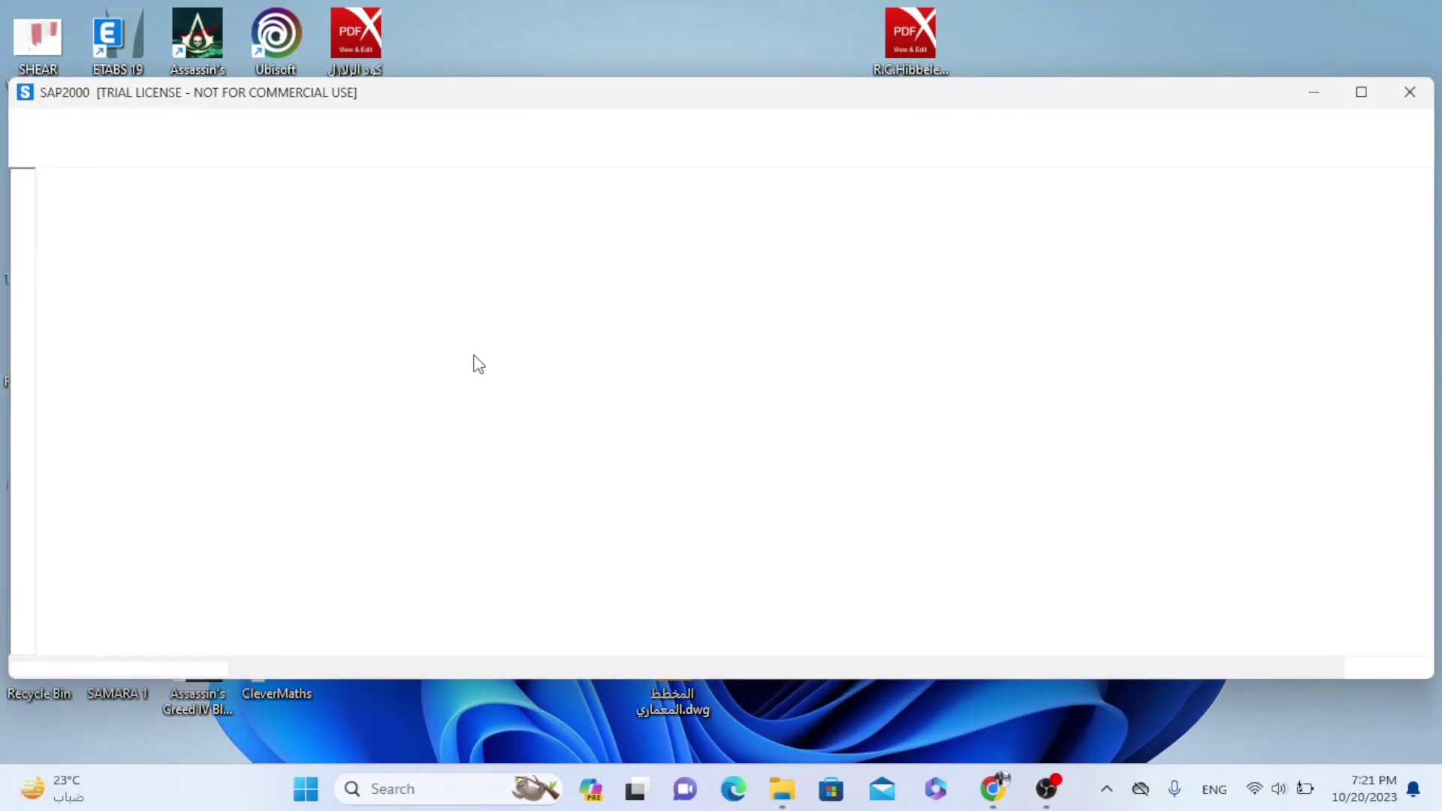